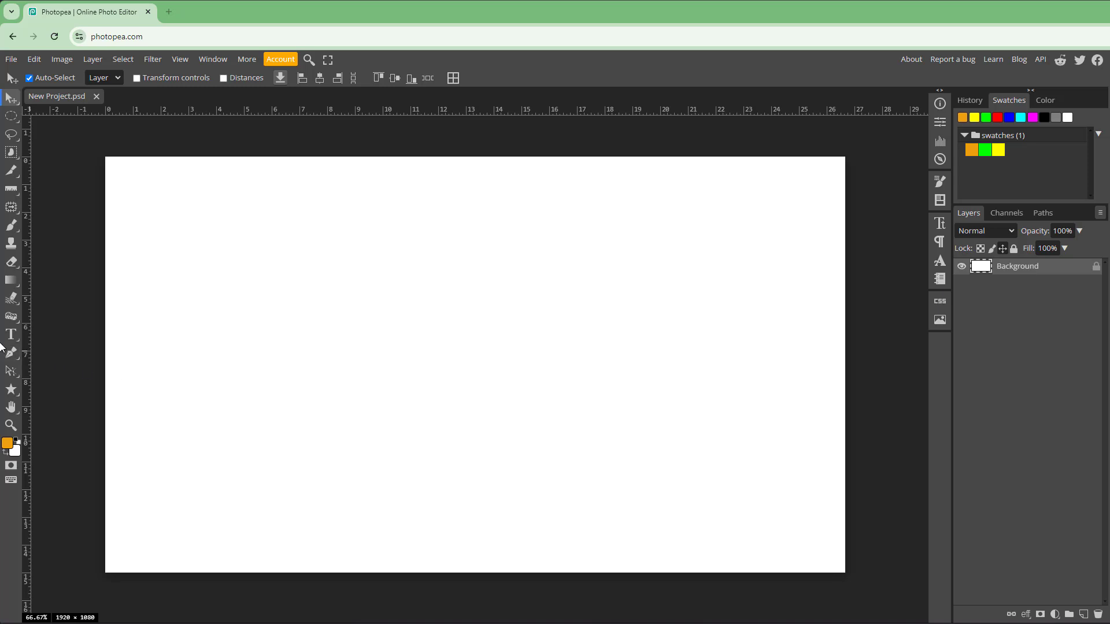
Step: Create a paragraph text box across the upper-middle of the canvas and set its text color to near-black
click(11, 334)
drag(242, 233, 572, 424)
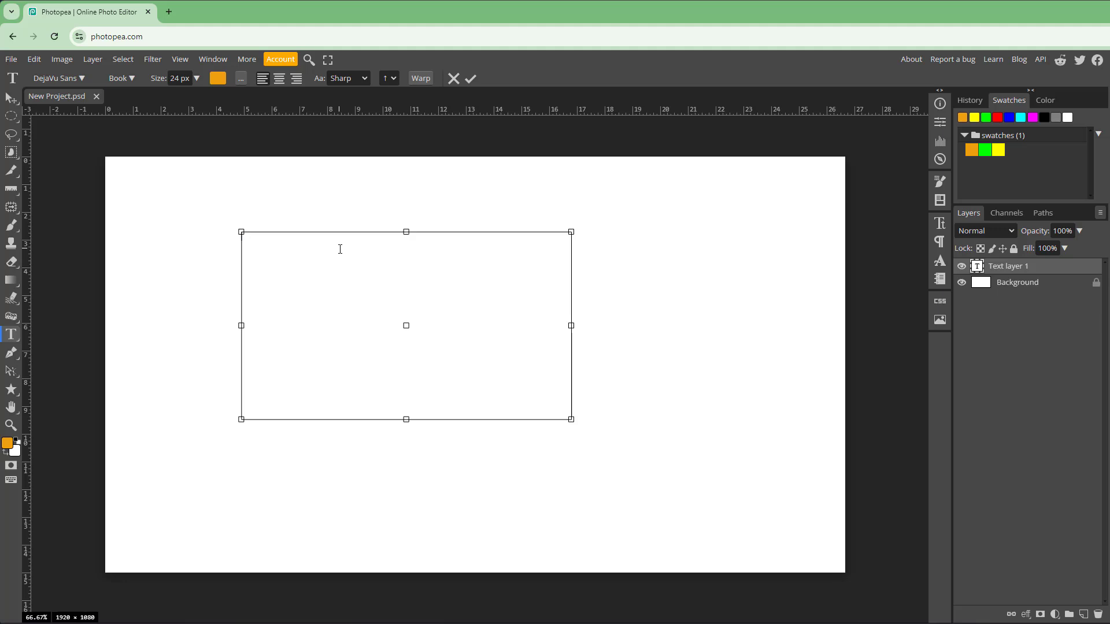
click(218, 78)
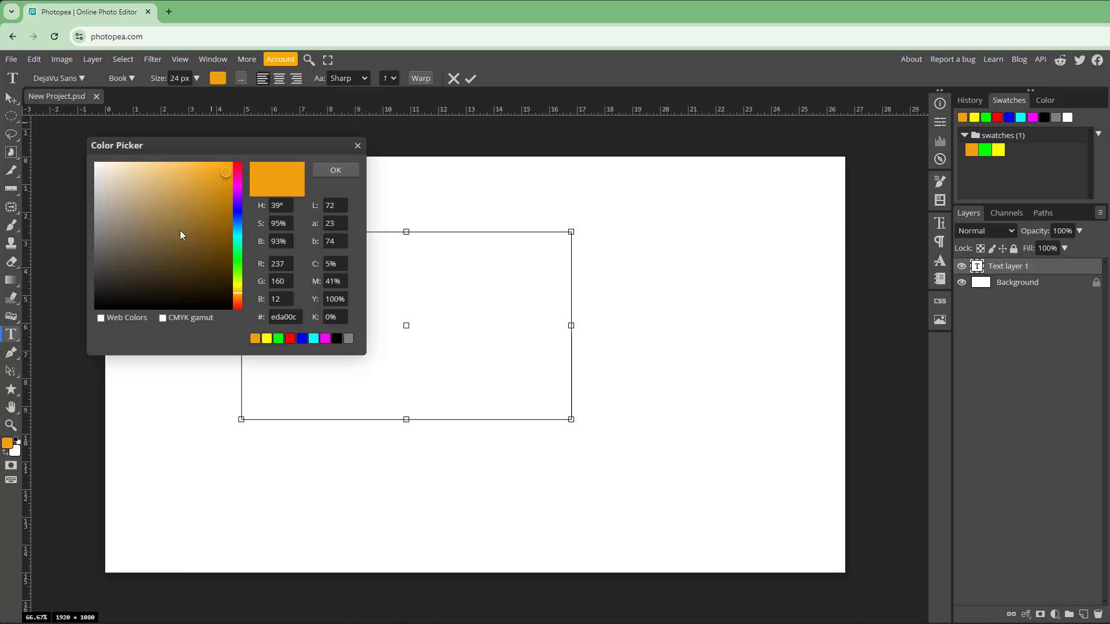
mouse_move(179, 230)
mouse_down()
mouse_move(96, 306)
mouse_move(117, 289)
mouse_up()
click(334, 170)
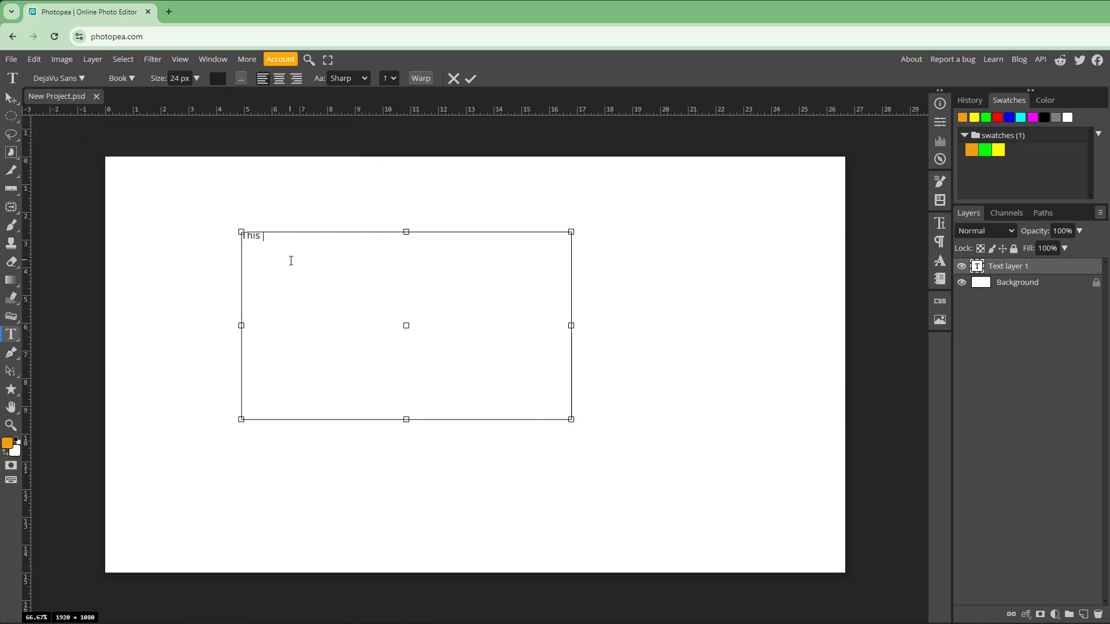
Step: Enter "This is a paragraph." in the text box and paste the sentence repeatedly to build a seven-line paragraph
text(is a paragraph.)
drag(321, 234, 356, 239)
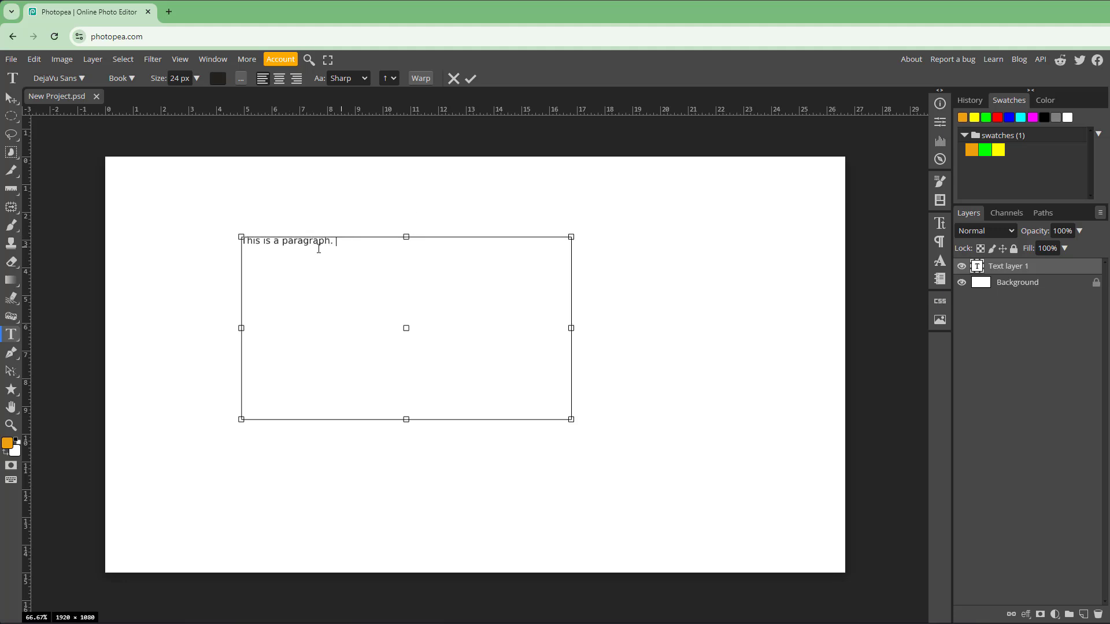
key(ctrl+a)
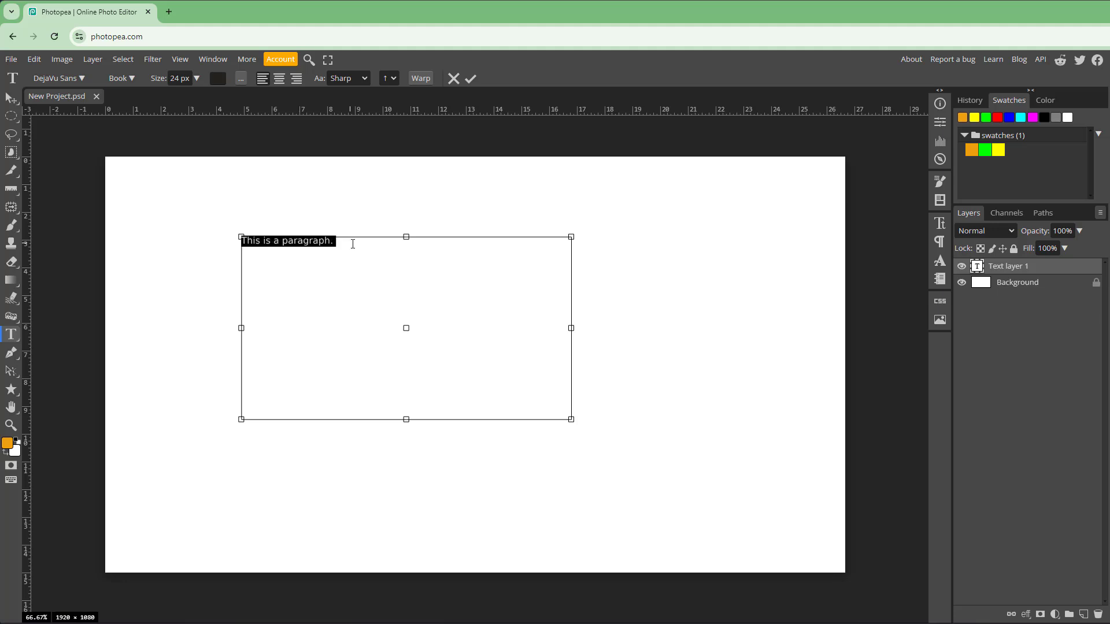
click(332, 245)
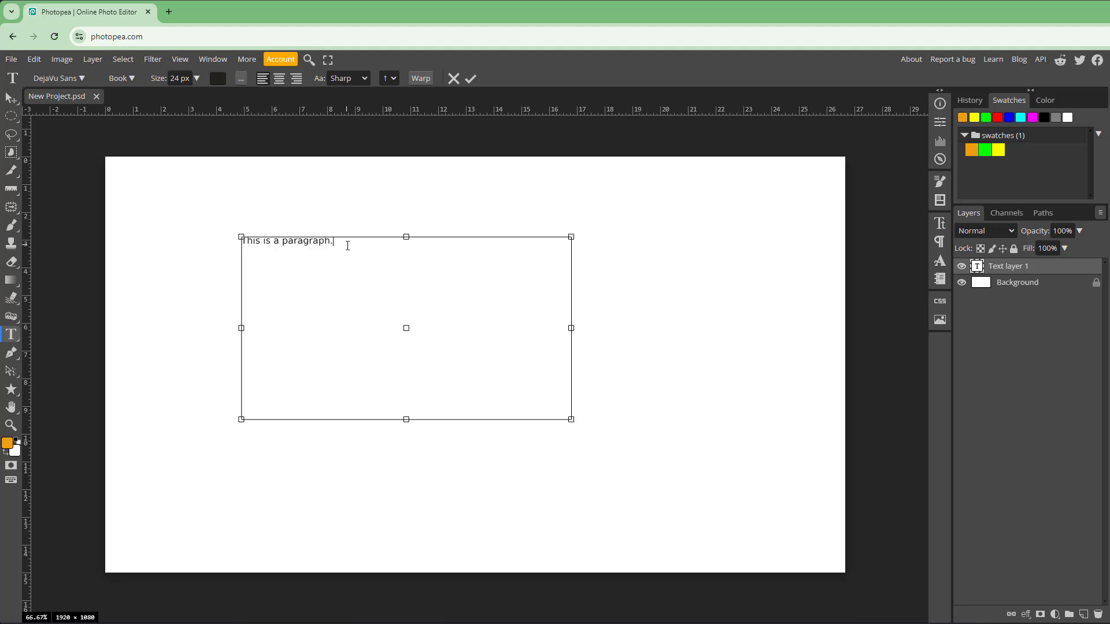
key(ctrl+v)
key(ctrl+v)
key(ctrl+v)
key(ctrl+v)
key(ctrl+v)
key(ctrl+v)
key(ctrl+v)
key(ctrl+v)
key(ctrl+v)
key(ctrl+v)
key(ctrl+v)
key(ctrl+v)
key(ctrl+v)
key(ctrl+v)
key(ctrl+v)
key(ctrl+v)
key(ctrl+v)
key(ctrl+v)
key(ctrl+v)
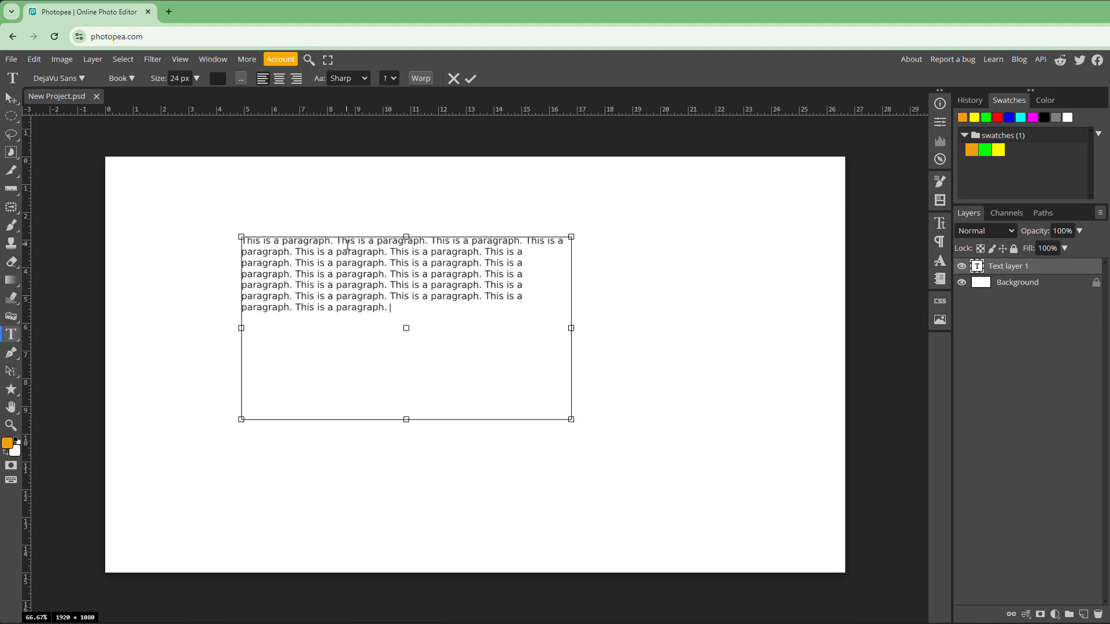
Step: Duplicate the whole paragraph below itself inside the text box, separated by one blank line
drag(392, 308, 233, 230)
key(ctrl+c)
click(430, 310)
key(Return)
key(Return)
key(ctrl+v)
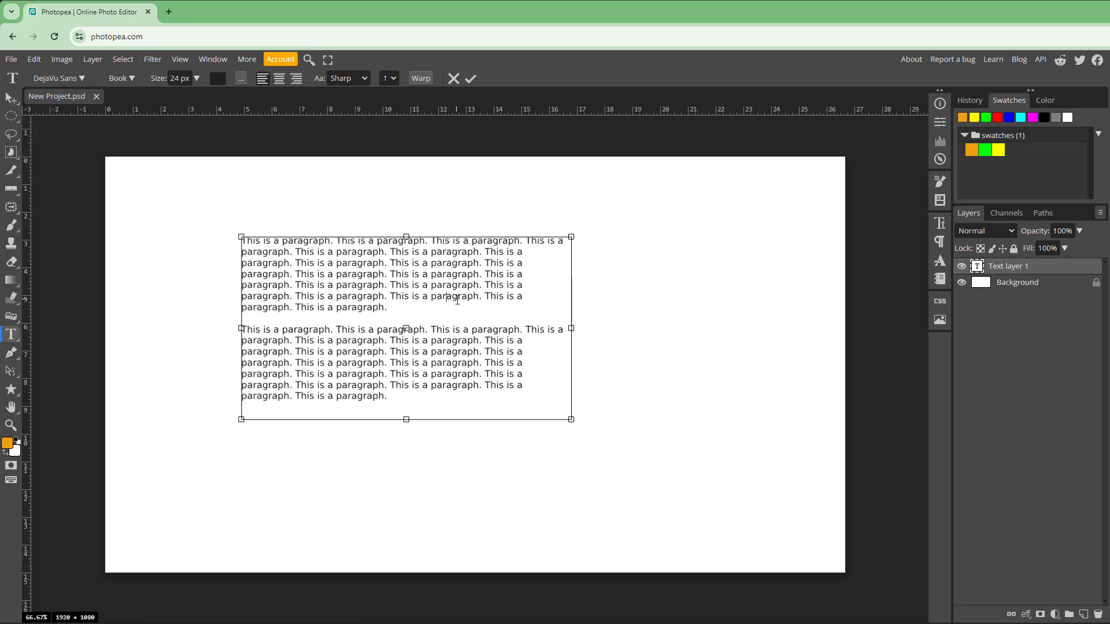
Step: Open the Character settings and select all the text of the first paragraph
drag(566, 397, 223, 237)
click(439, 353)
click(222, 59)
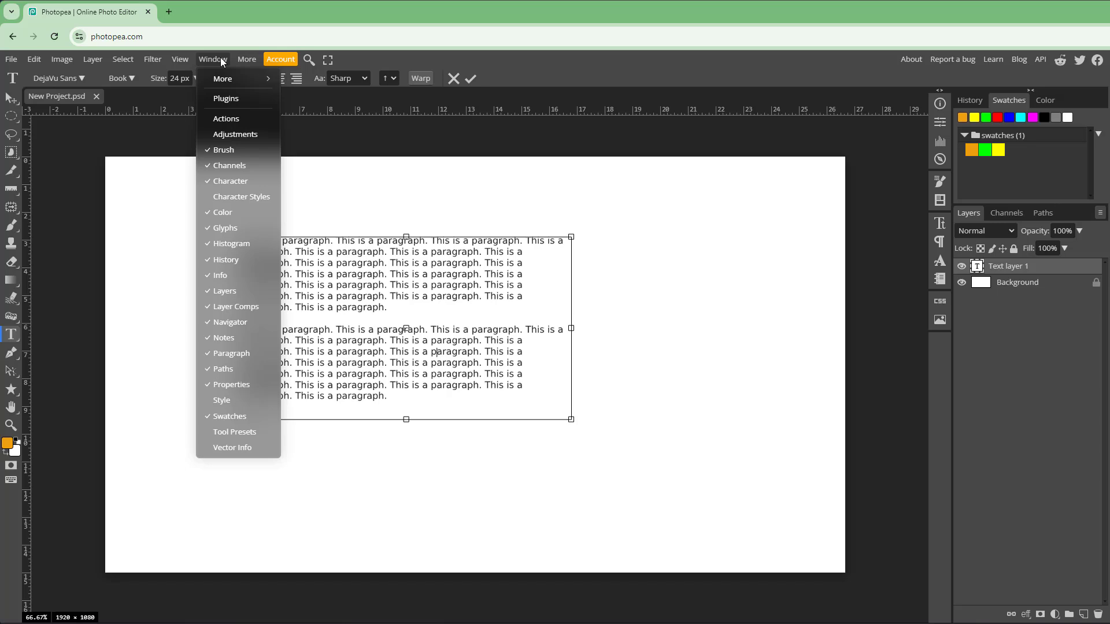
click(244, 184)
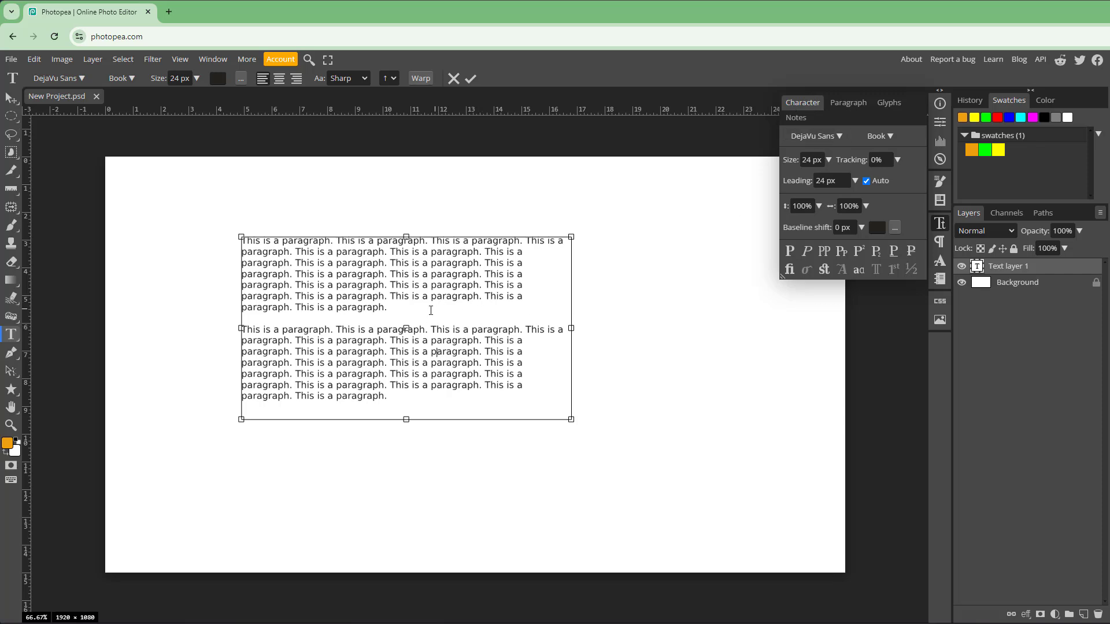
drag(431, 311, 241, 242)
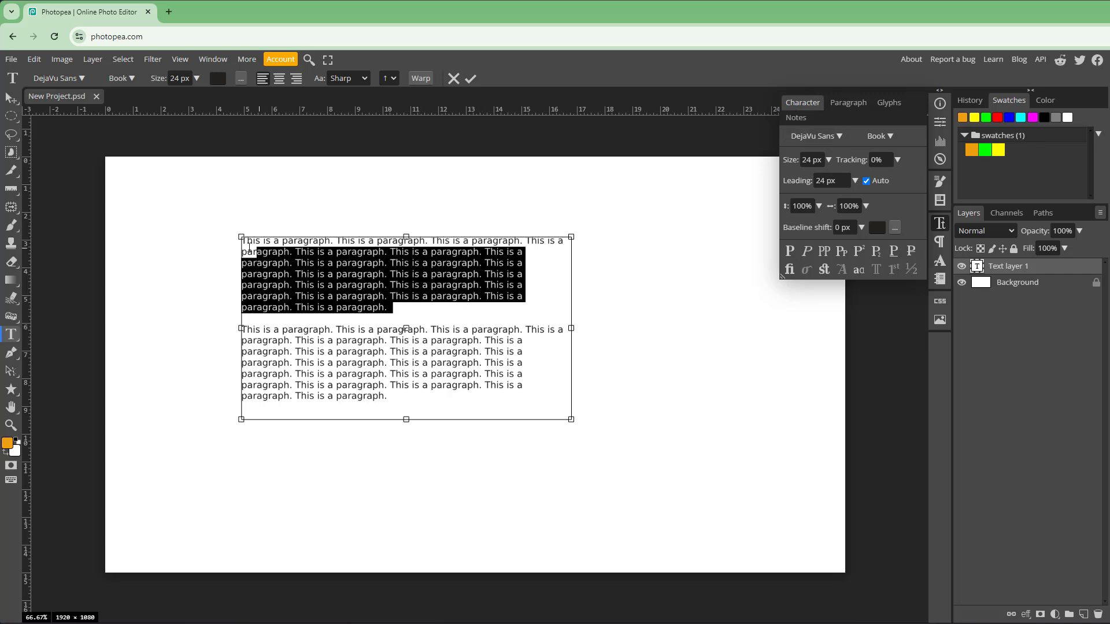
Step: Try the fonts Dela Gothic One and Denk One on the first paragraph
click(831, 141)
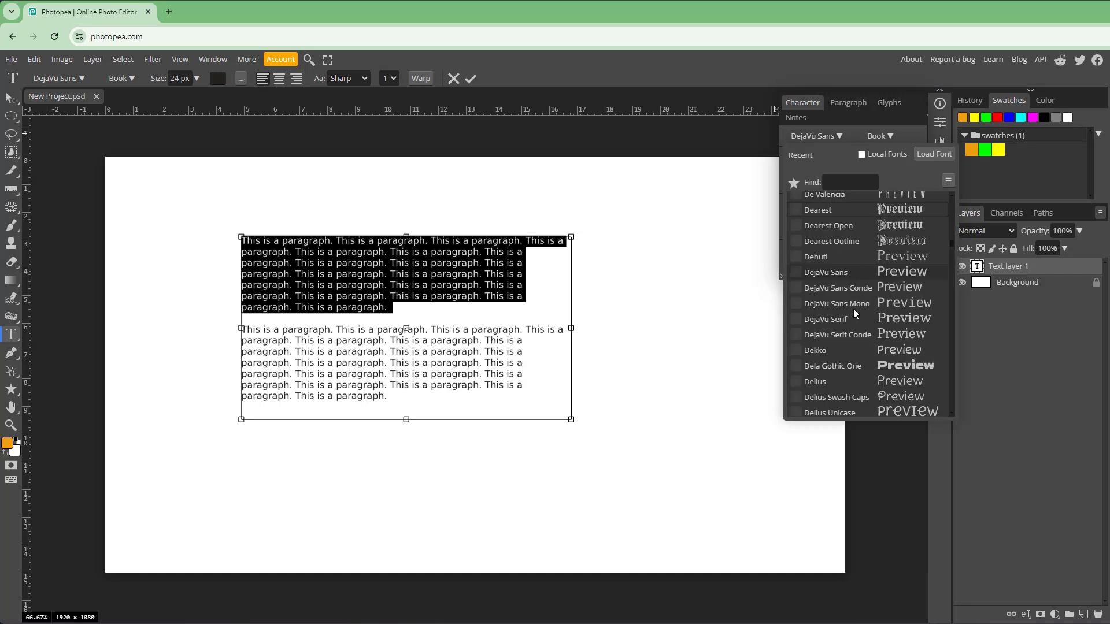
click(867, 367)
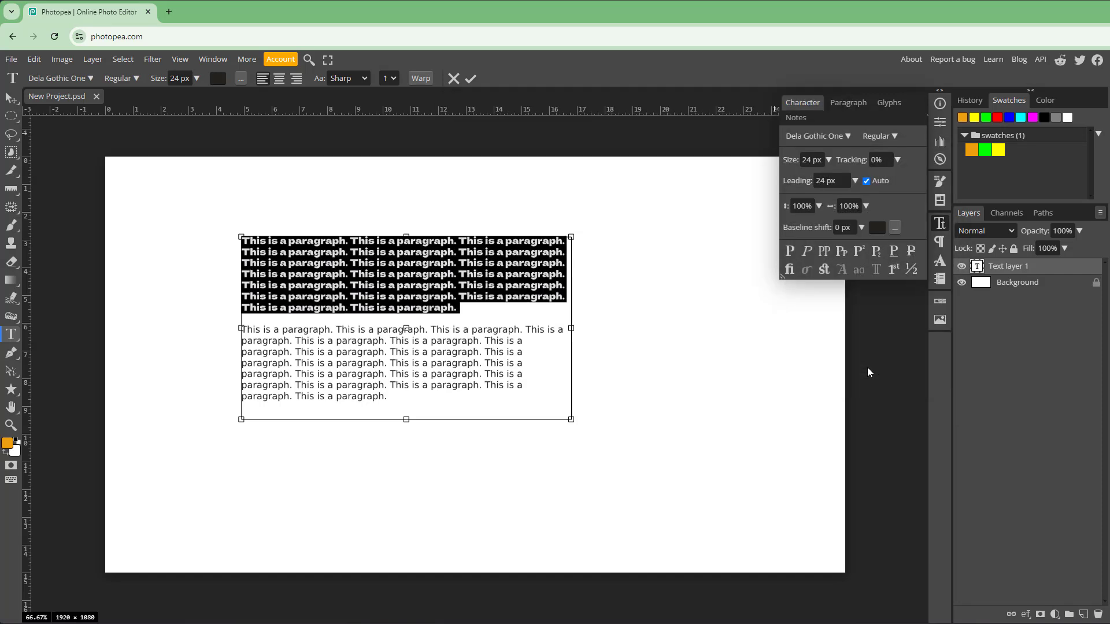
click(890, 136)
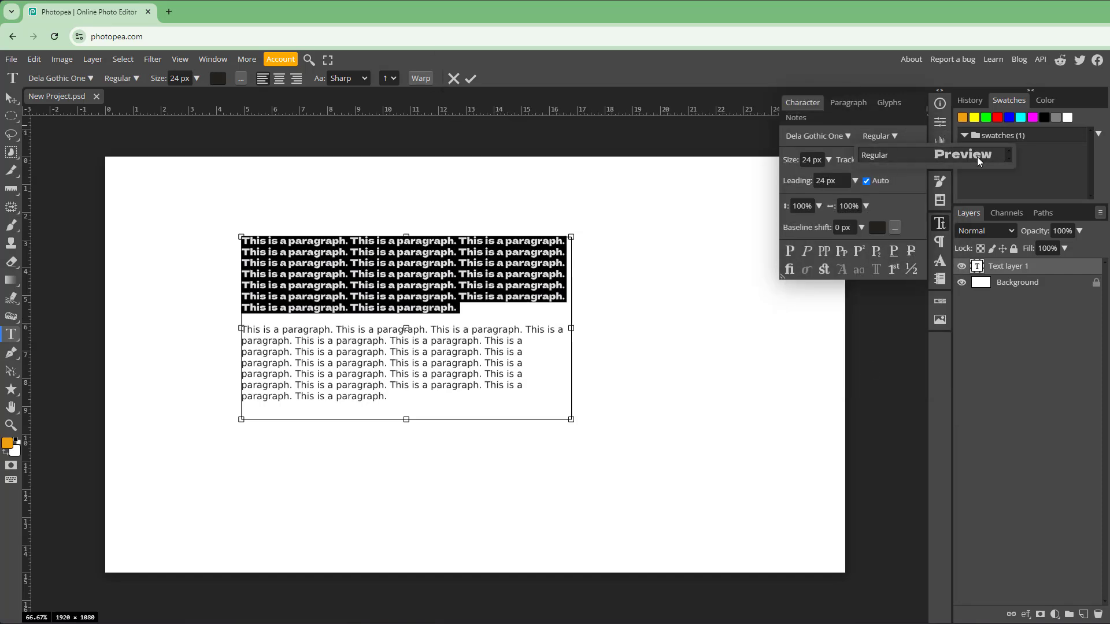
click(825, 135)
click(826, 137)
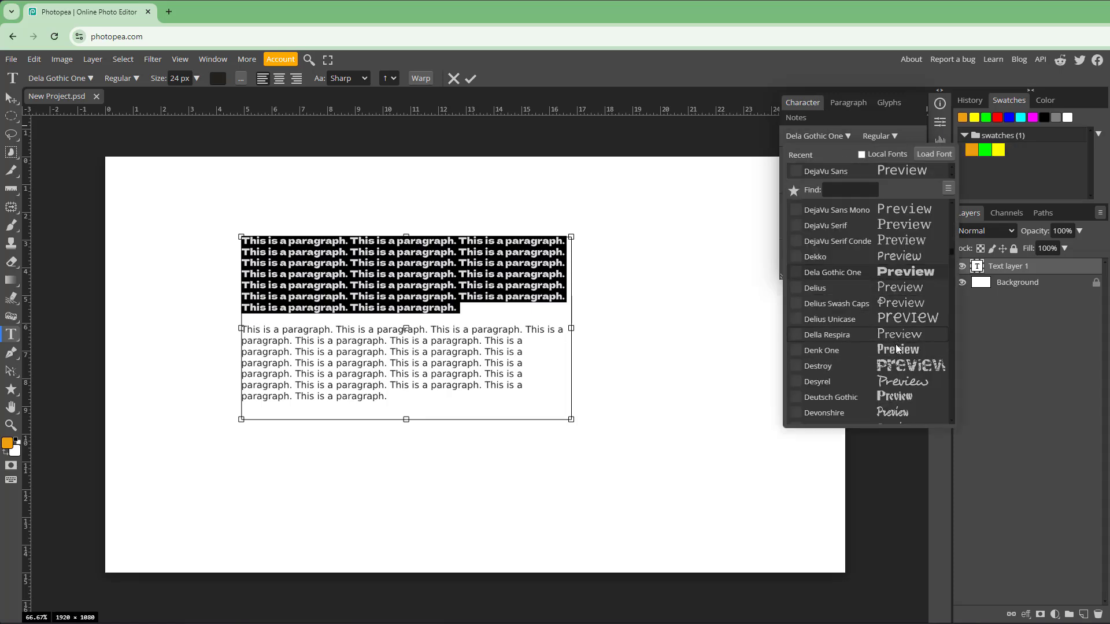
click(896, 349)
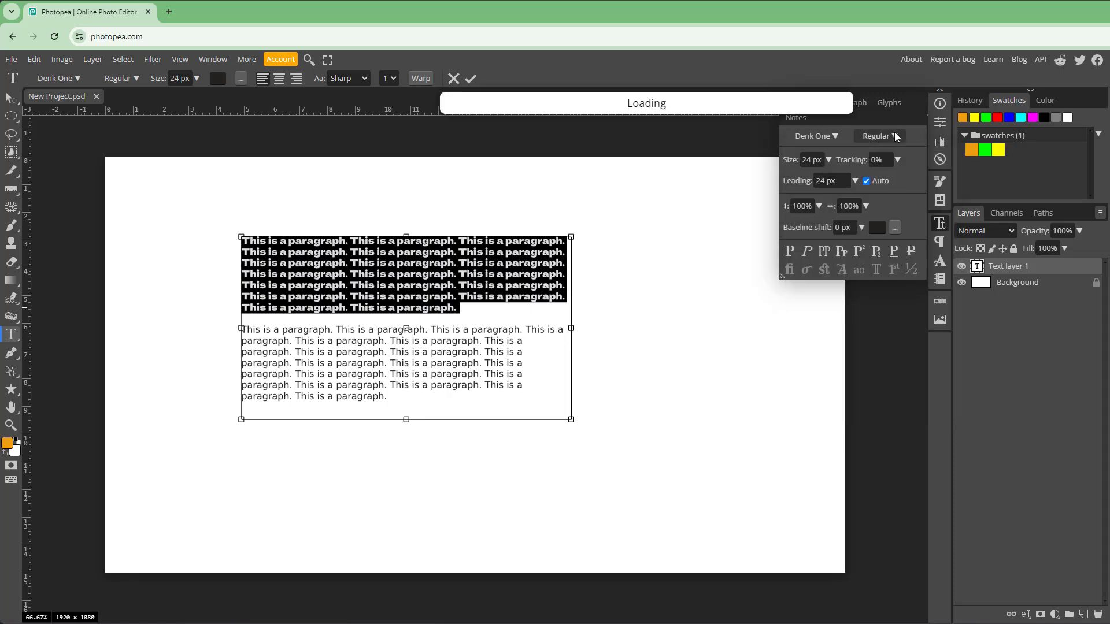
Step: Try the fonts Do Hyeon, Dorsa and EB Garamond 12 on the first paragraph
click(835, 145)
scroll(881, 359, down, 5)
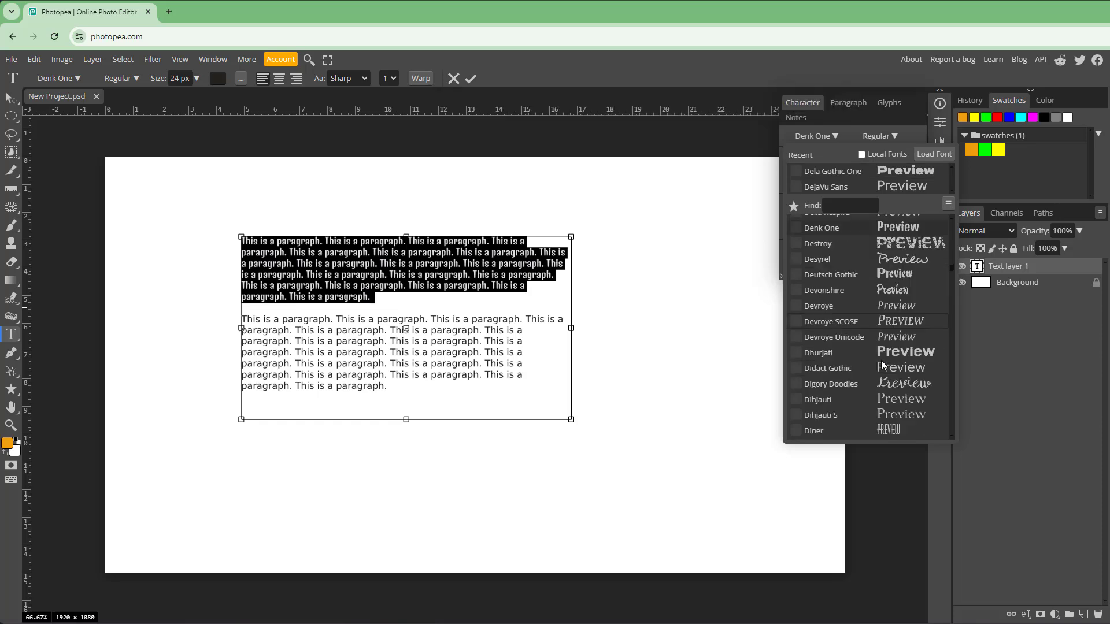
click(899, 279)
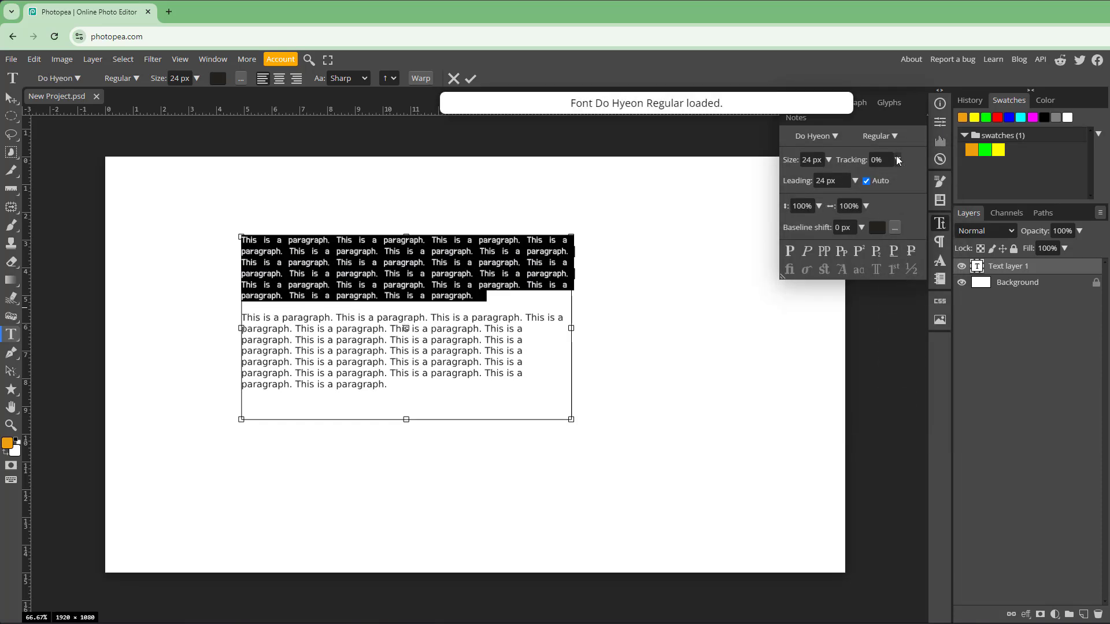
click(893, 137)
click(815, 137)
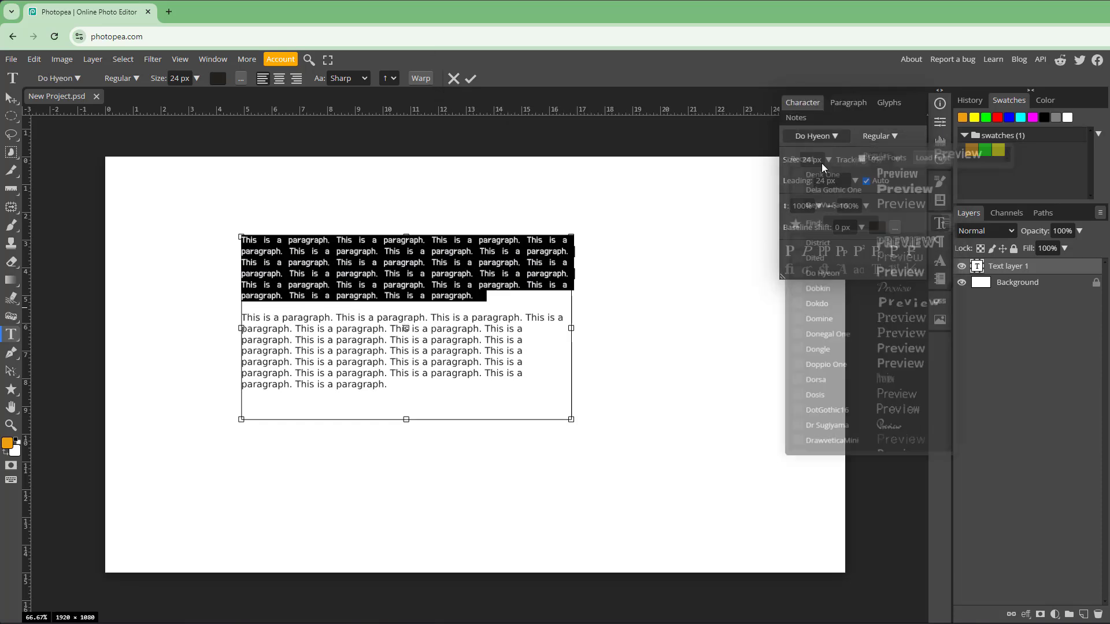
click(888, 265)
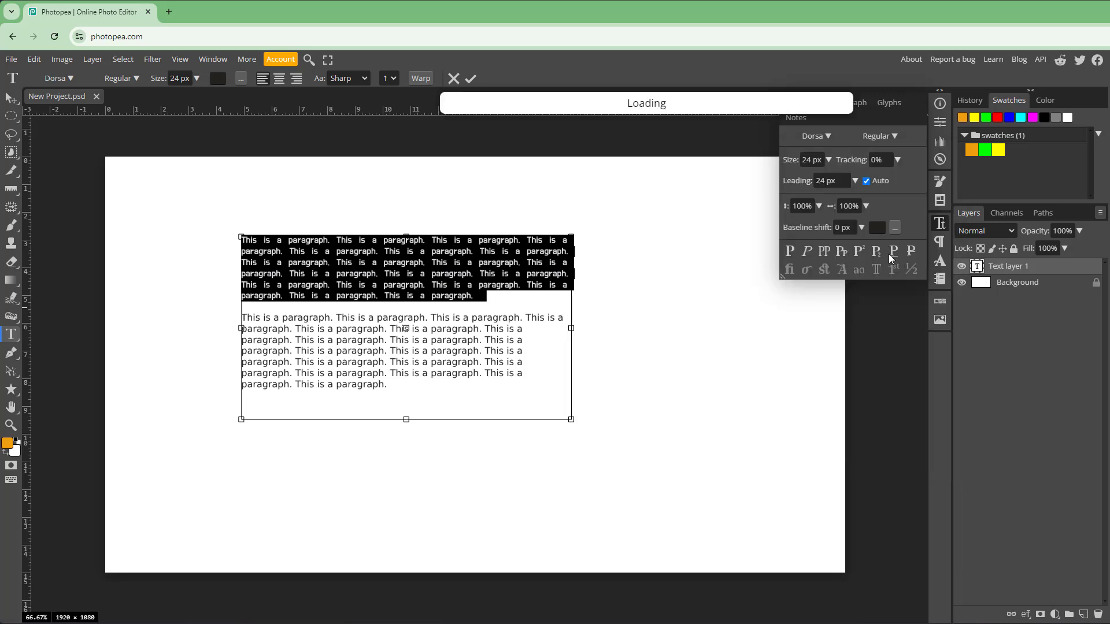
click(829, 139)
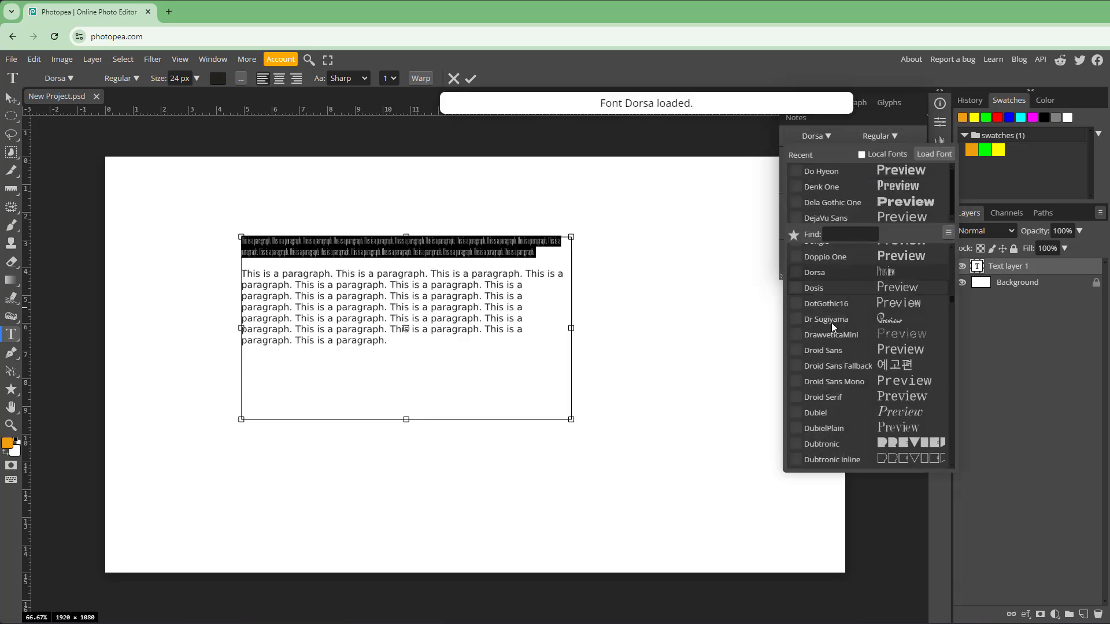
click(896, 357)
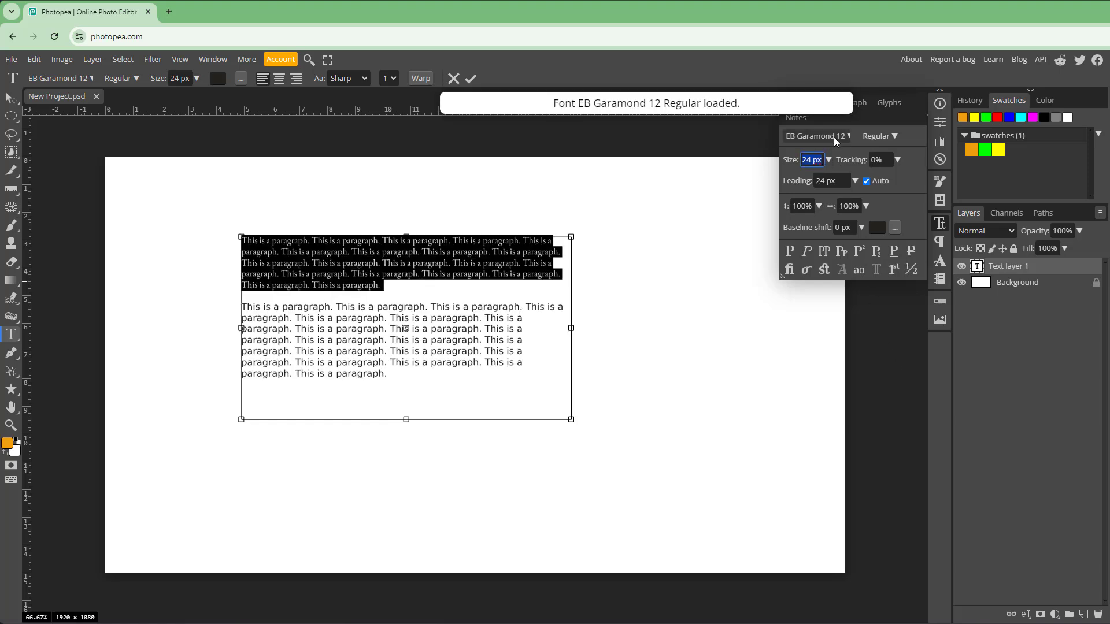
Step: Set the first paragraph's font to Encode Sans SemiCondensed in the Medium style at 27 px
click(816, 136)
click(882, 384)
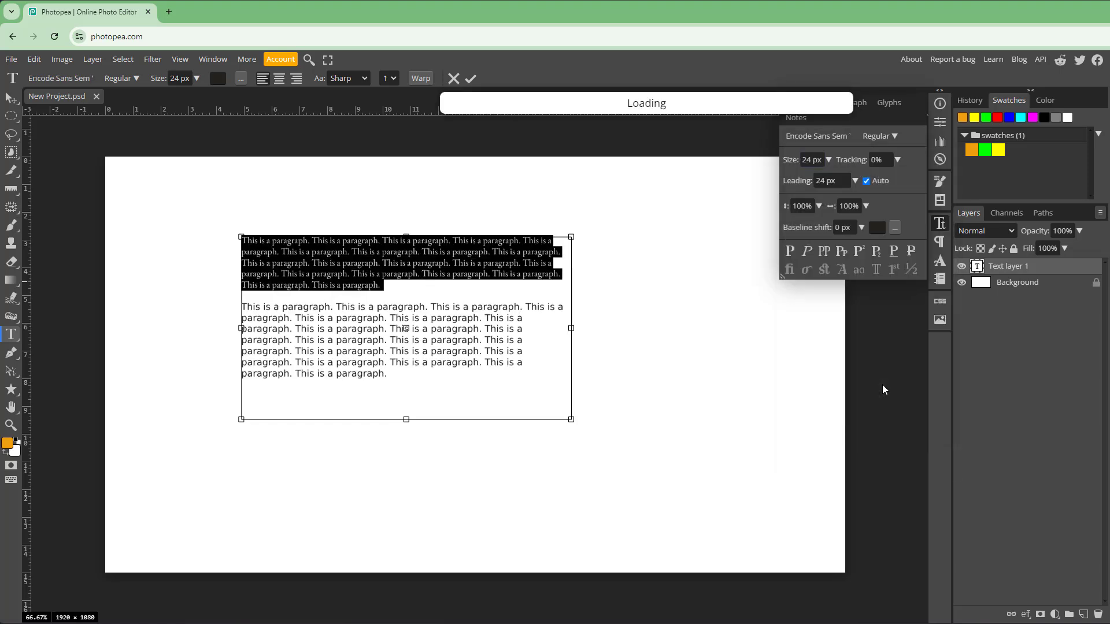
click(879, 137)
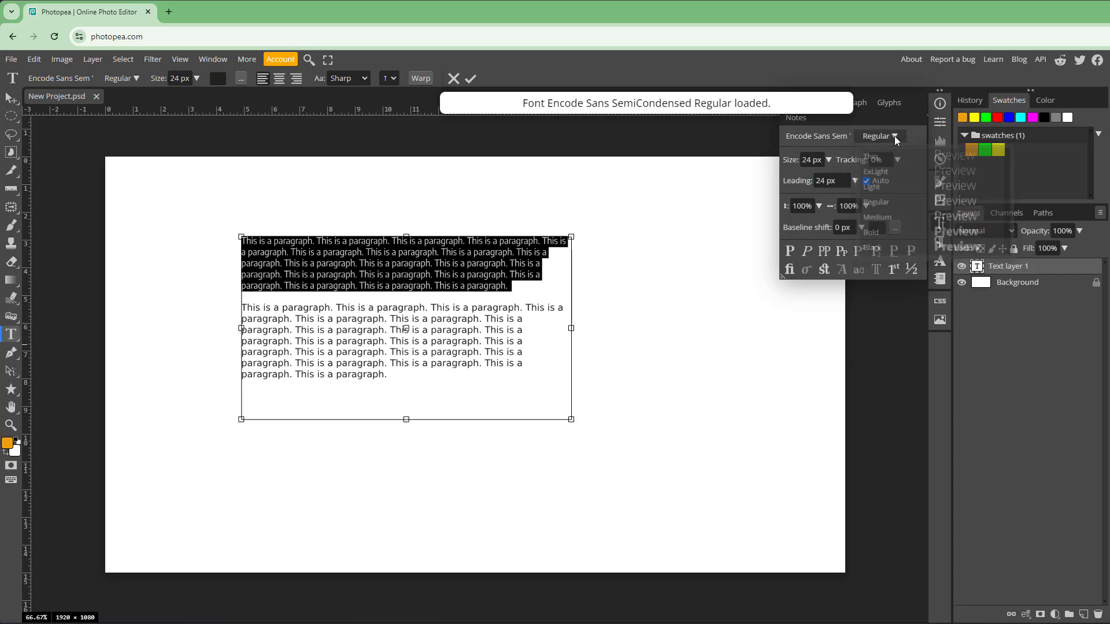
click(938, 223)
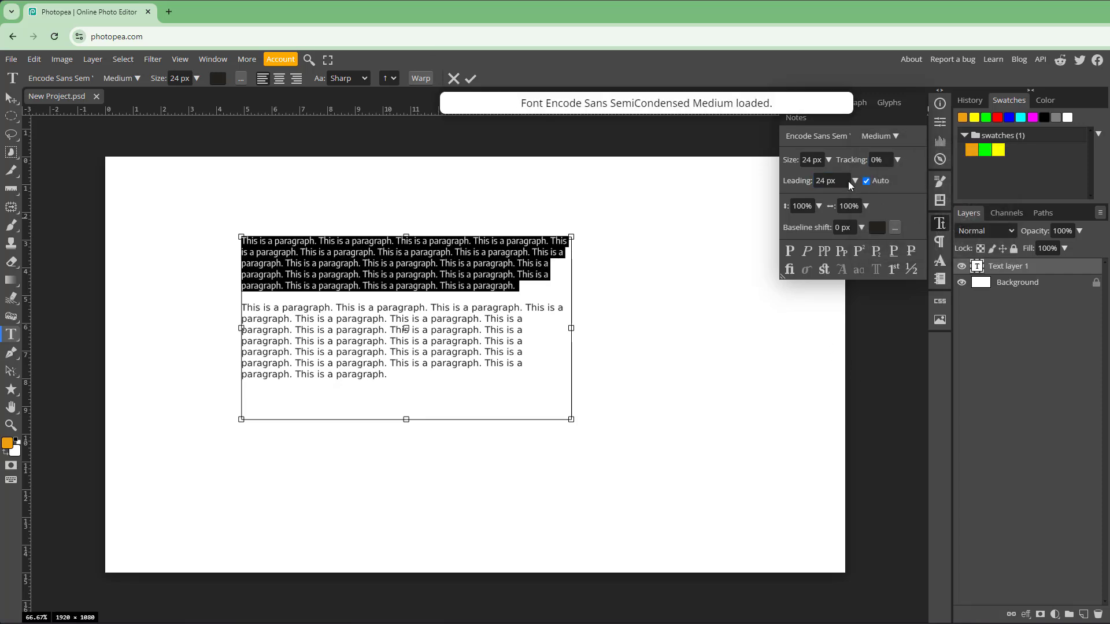
click(828, 160)
mouse_move(806, 176)
mouse_down()
mouse_move(816, 179)
mouse_move(804, 181)
mouse_up()
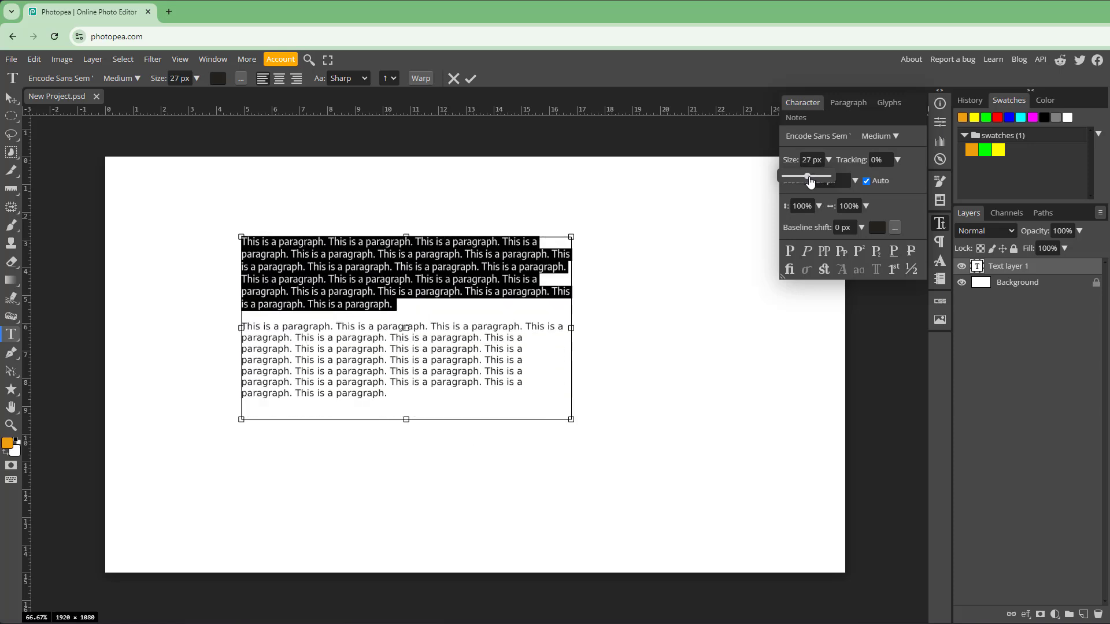
Step: Widen the letter spacing of the first paragraph by setting its tracking to 118%
click(888, 159)
text(13)
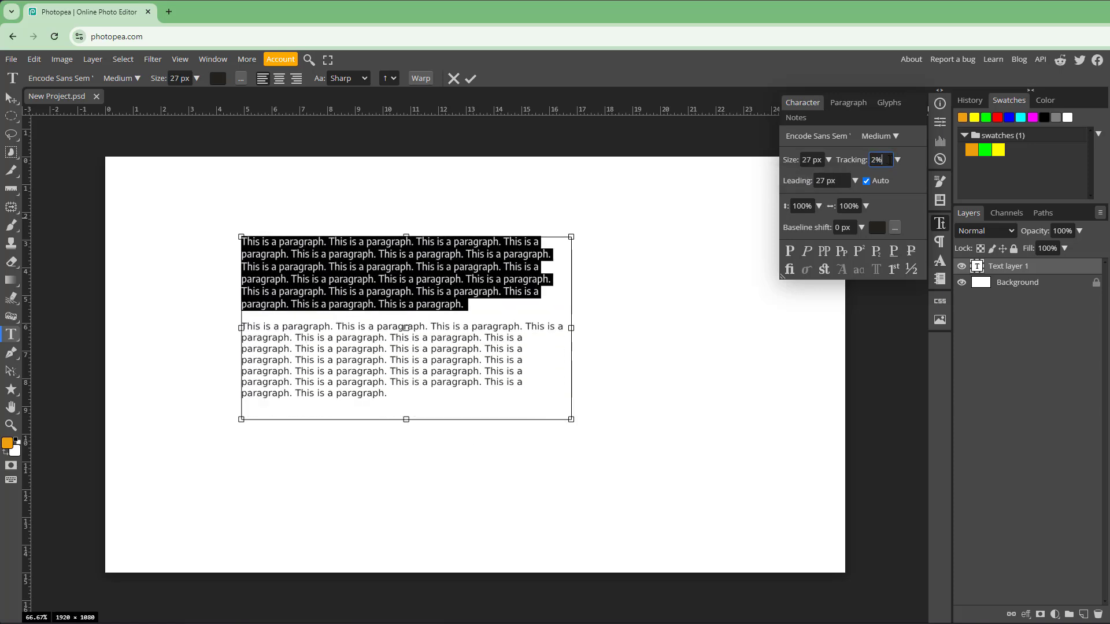
key(BackSpace)
key(BackSpace)
text(30)
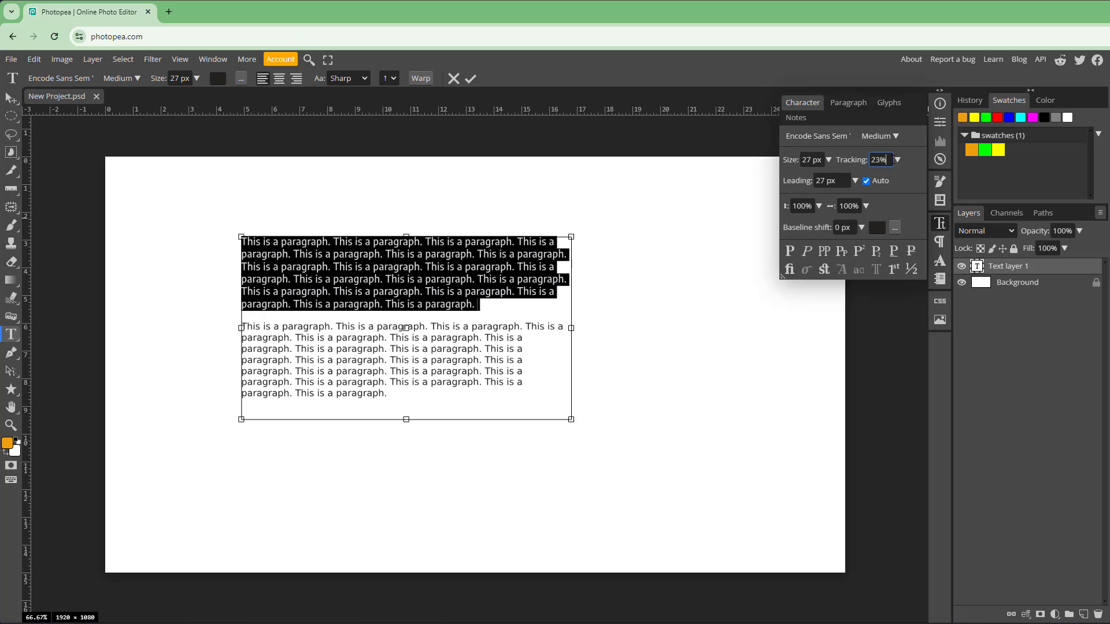
key(BackSpace)
key(BackSpace)
text(53)
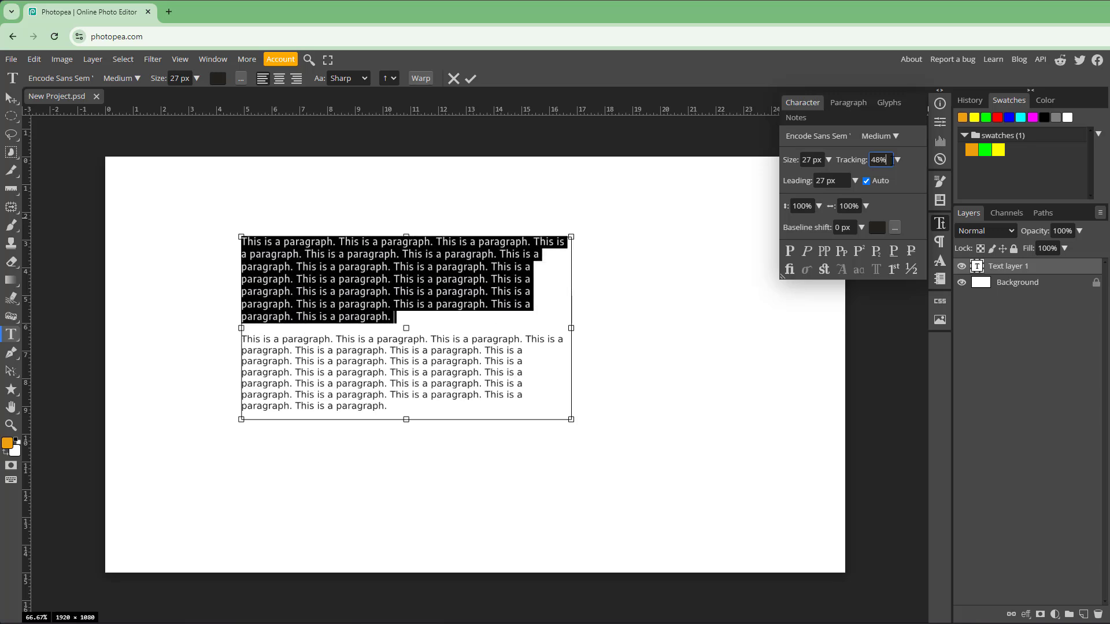
scroll(892, 160, up, 20)
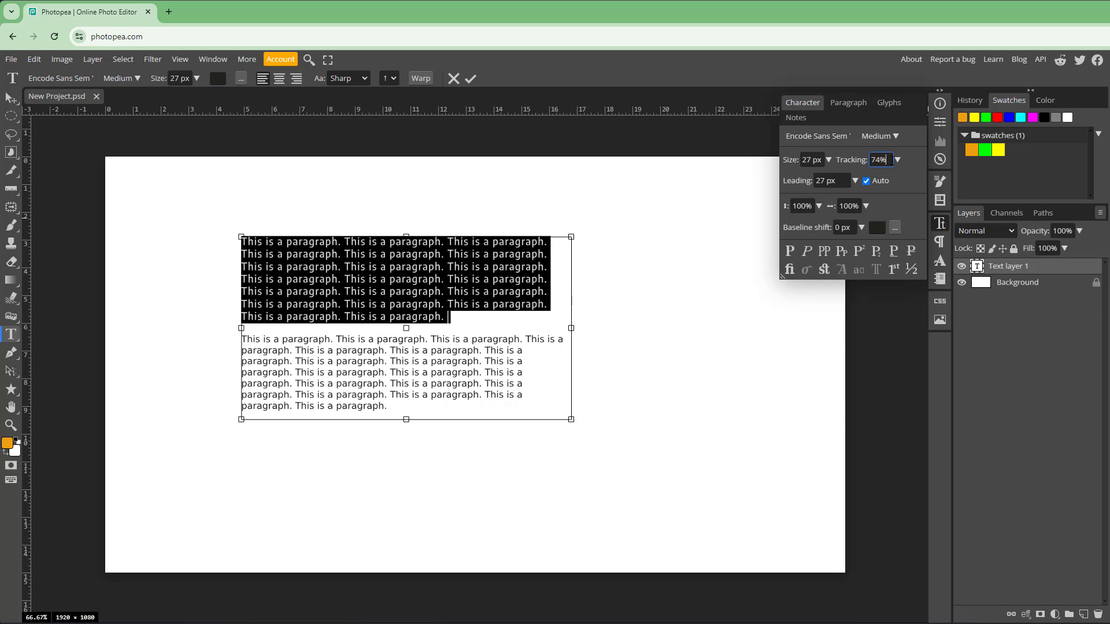
scroll(881, 160, up, 9)
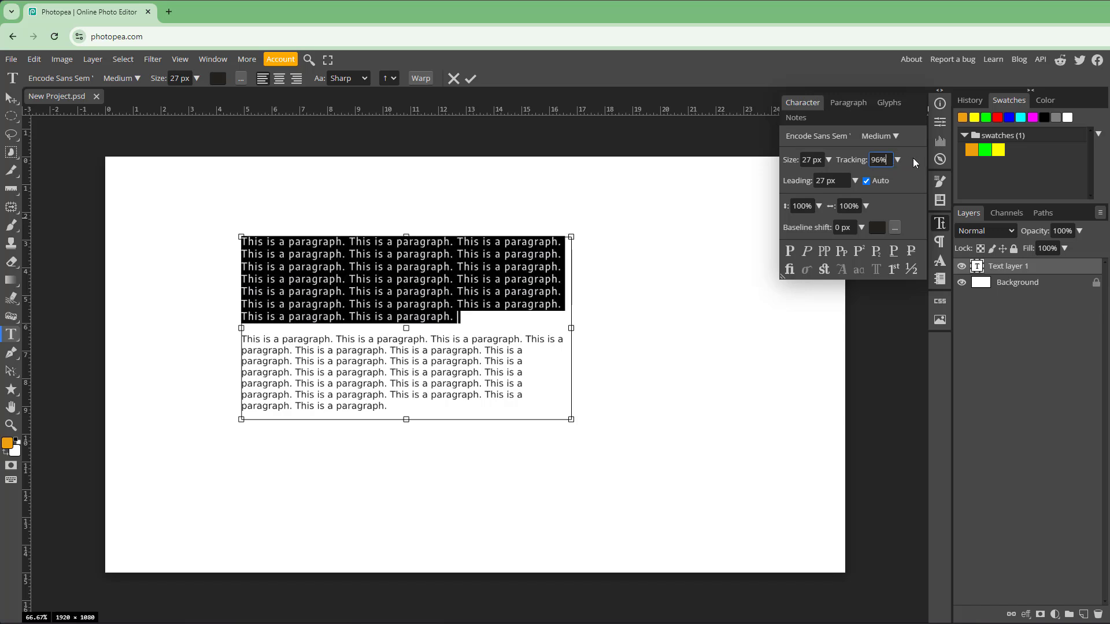
click(899, 163)
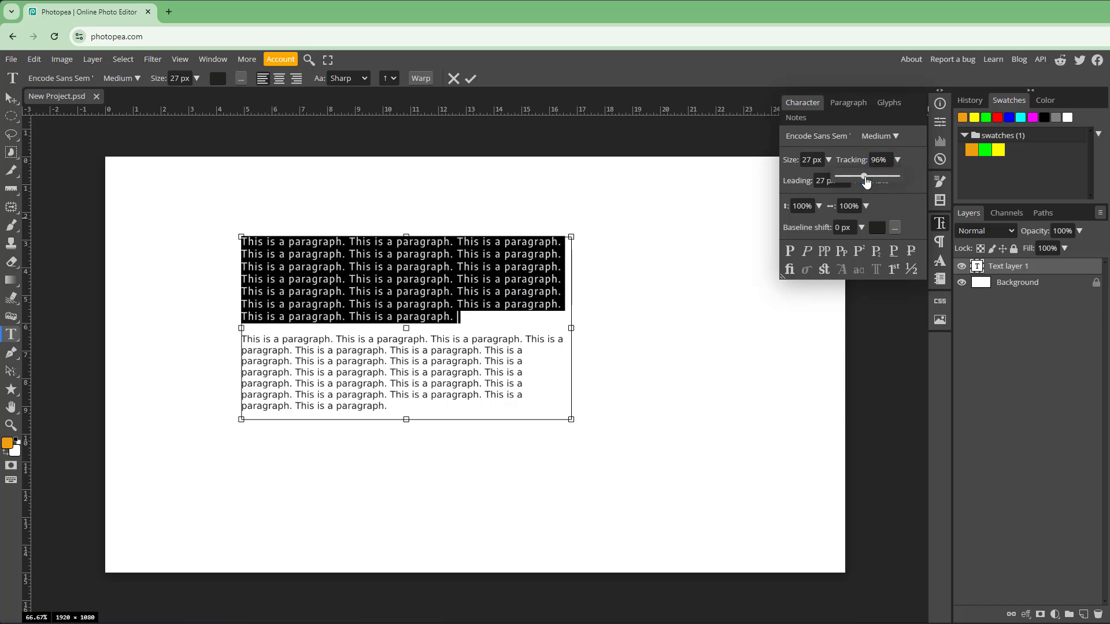
drag(864, 176, 864, 183)
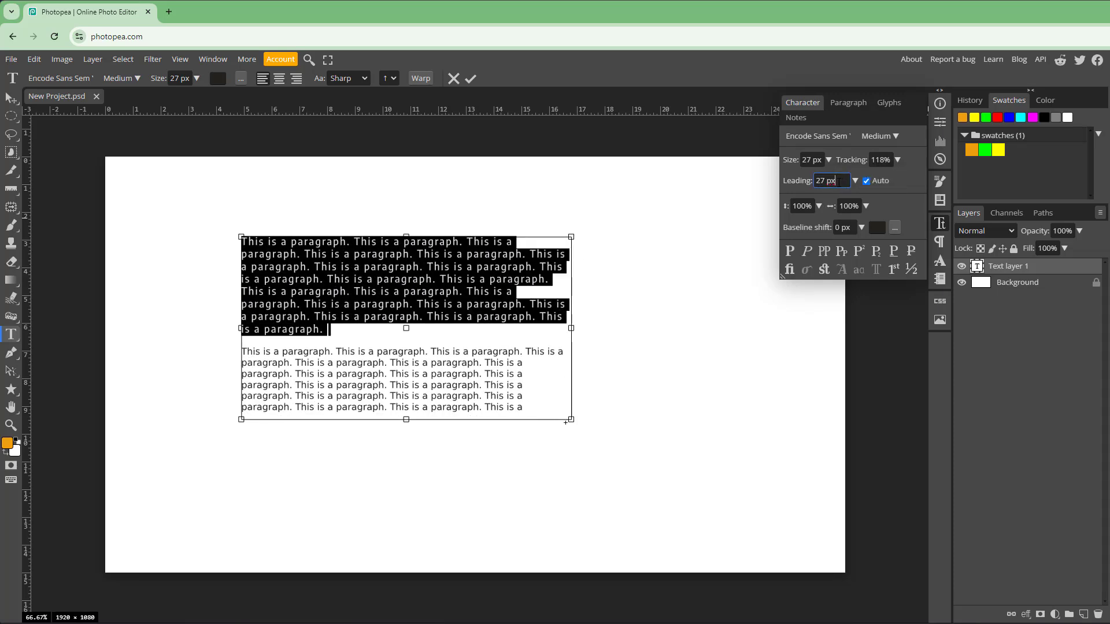
Step: Try a 51 px leading on the first paragraph, then set its leading to 25 px
scroll(838, 181, up, 12)
scroll(840, 180, up, 13)
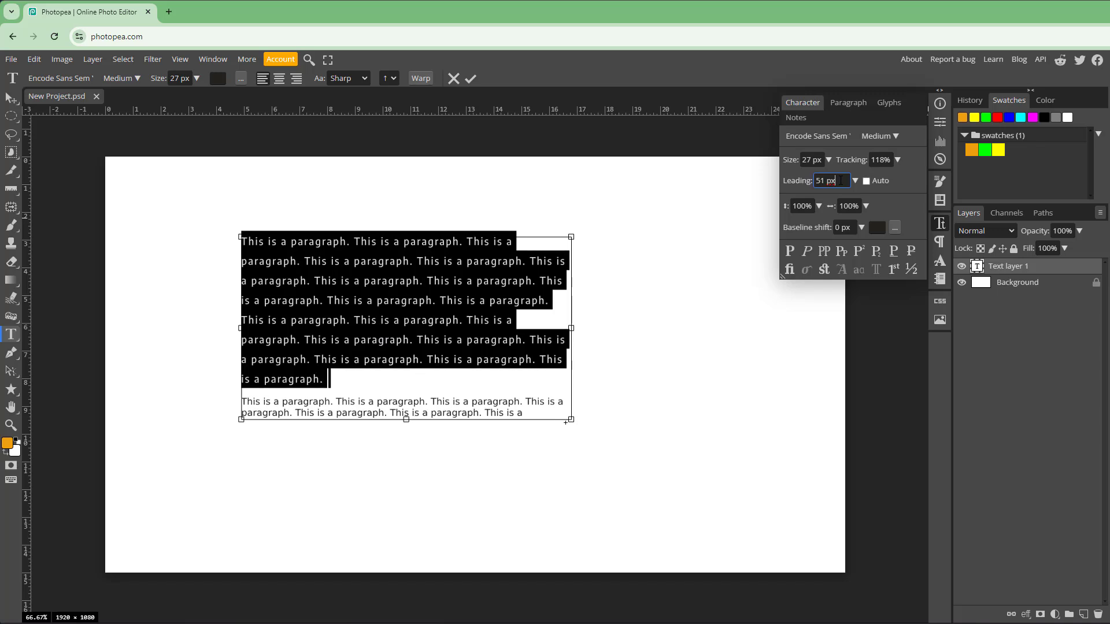
scroll(841, 181, down, 20)
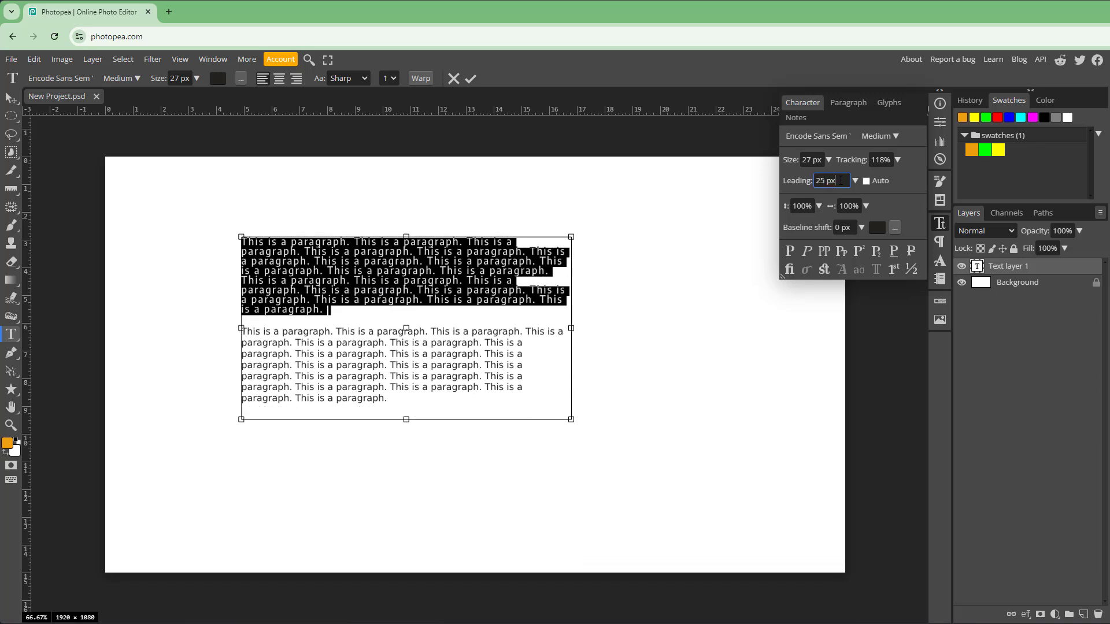
Step: Reset the first paragraph's leading to its automatic value, then switch automatic leading off to keep a fixed 32 px
scroll(841, 181, up, 3)
click(866, 181)
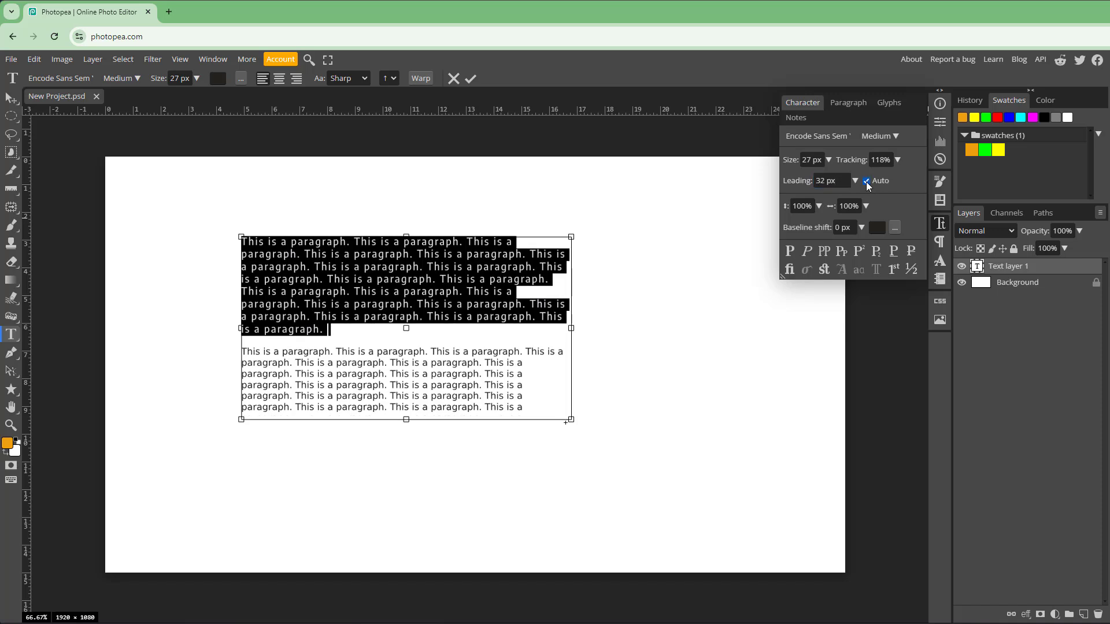
click(866, 181)
Step: Stretch the first paragraph's characters vertically, trying 120% and 128% before setting the vertical scale to 119%
click(802, 206)
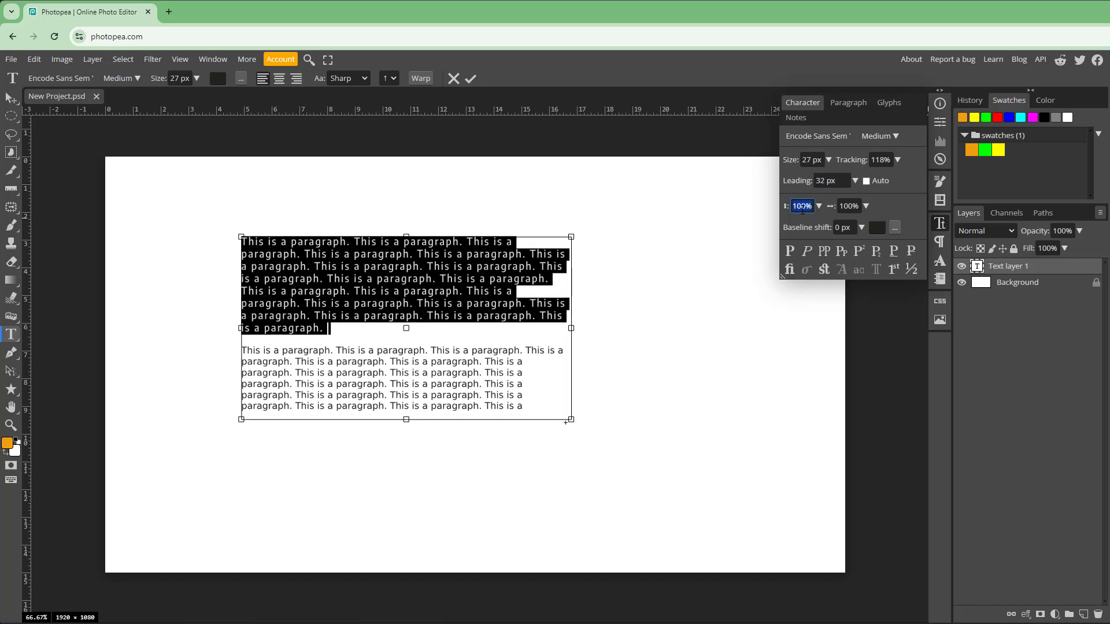
text(120%)
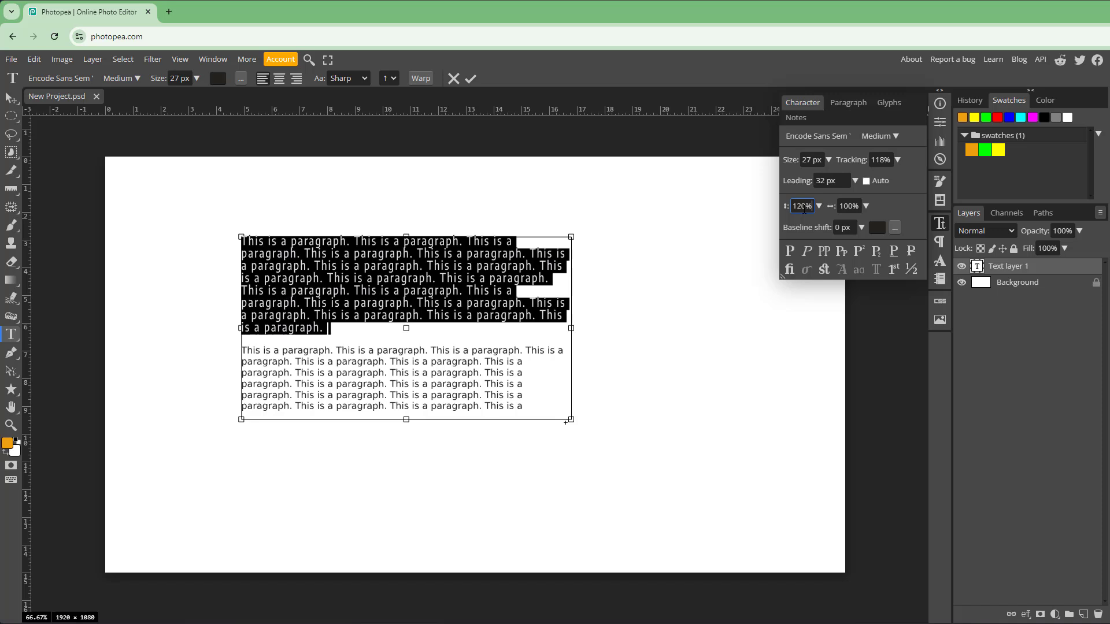
key(Up)
key(Up)
key(Up)
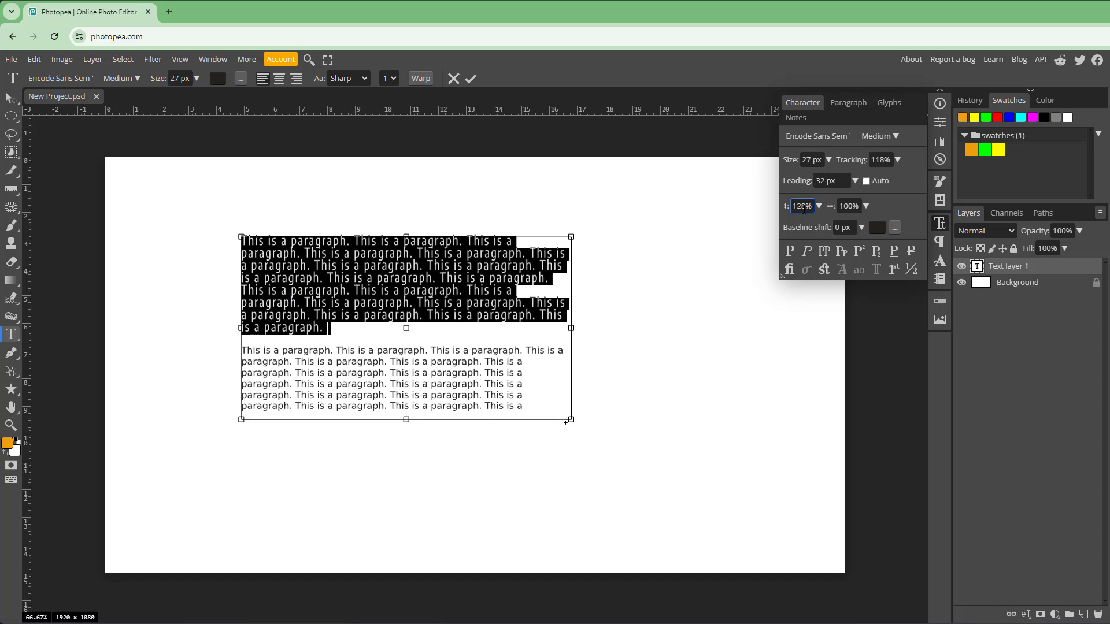
scroll(804, 209, down, 5)
Step: Widen the first paragraph's characters, trying 118% before setting the horizontal scale to 108%
click(855, 206)
scroll(856, 206, up, 6)
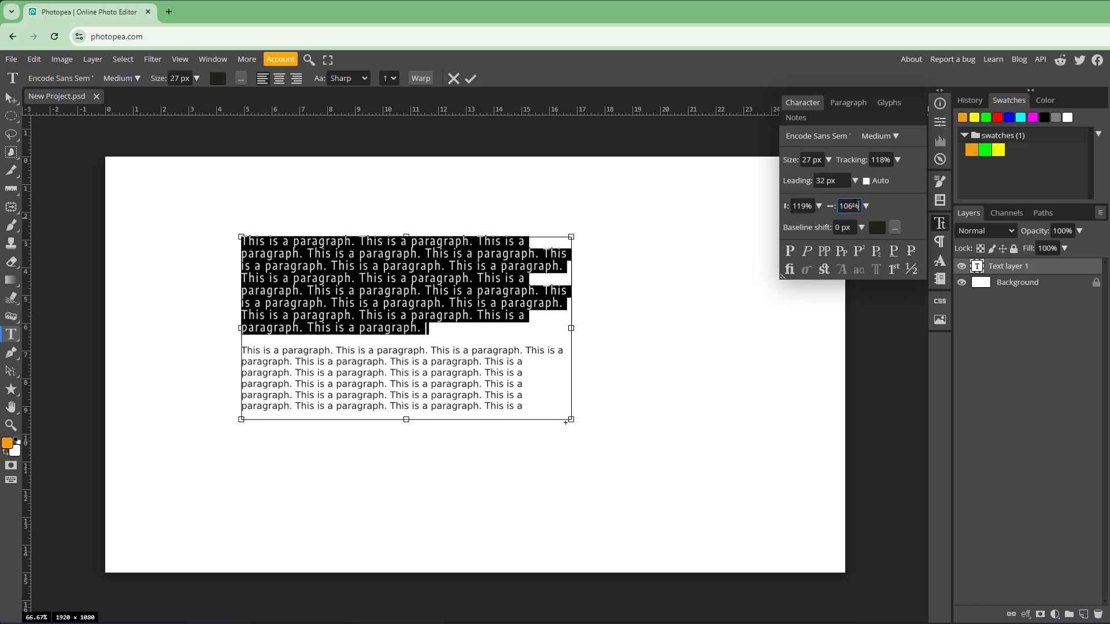
scroll(856, 205, down, 1)
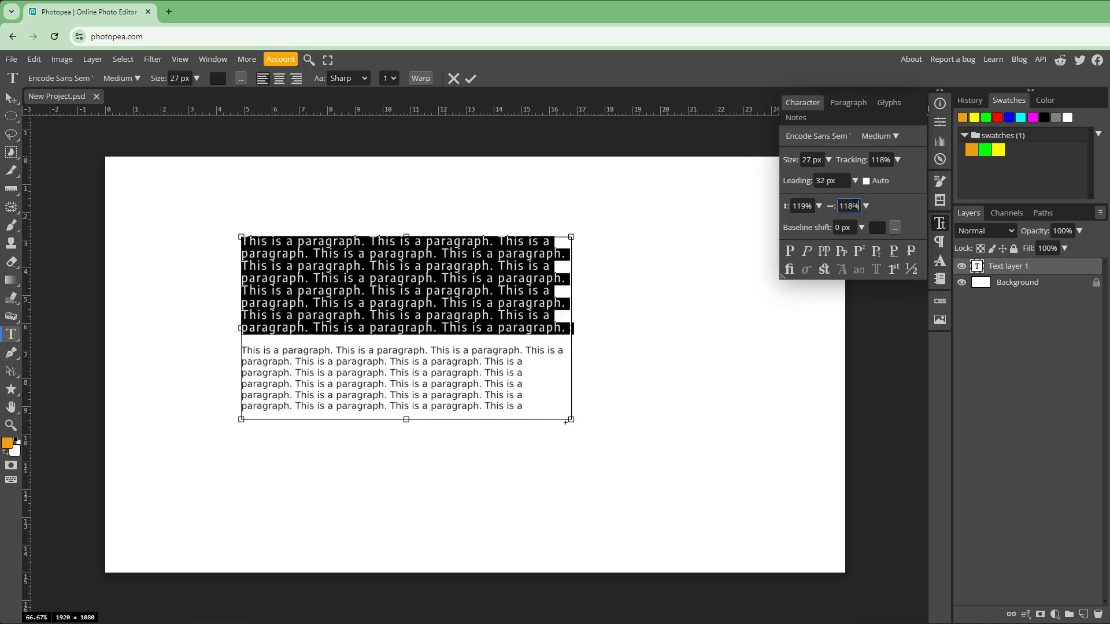
scroll(856, 206, down, 6)
Step: Try raised and lowered baseline shifts from 5 px to -50 px on the first paragraph, then set it to -9 px
click(847, 229)
scroll(850, 231, up, 7)
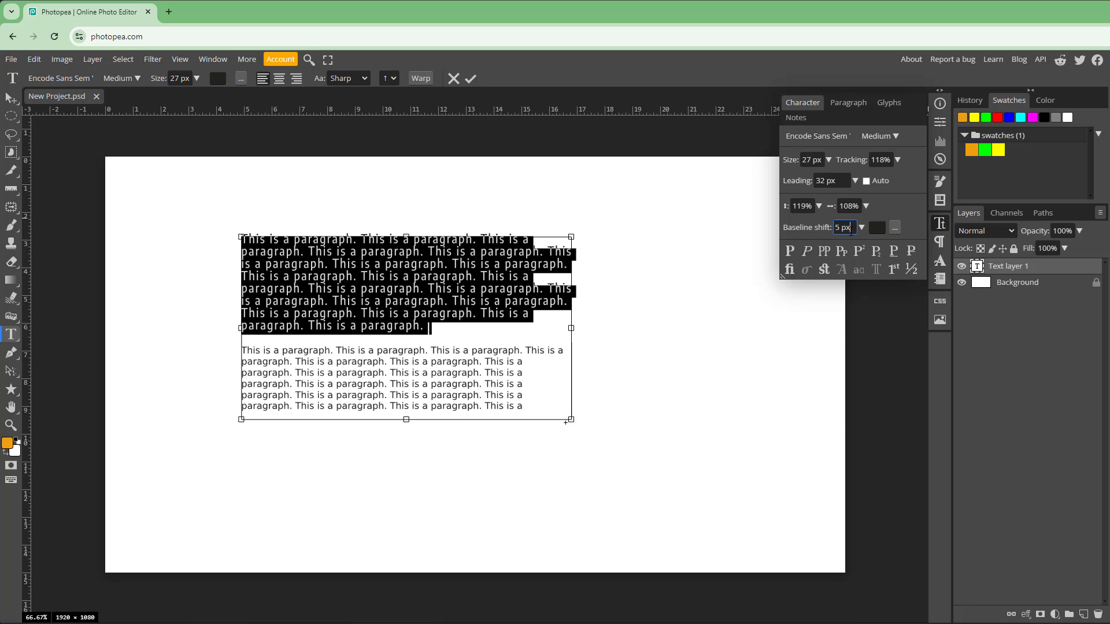
scroll(851, 230, down, 20)
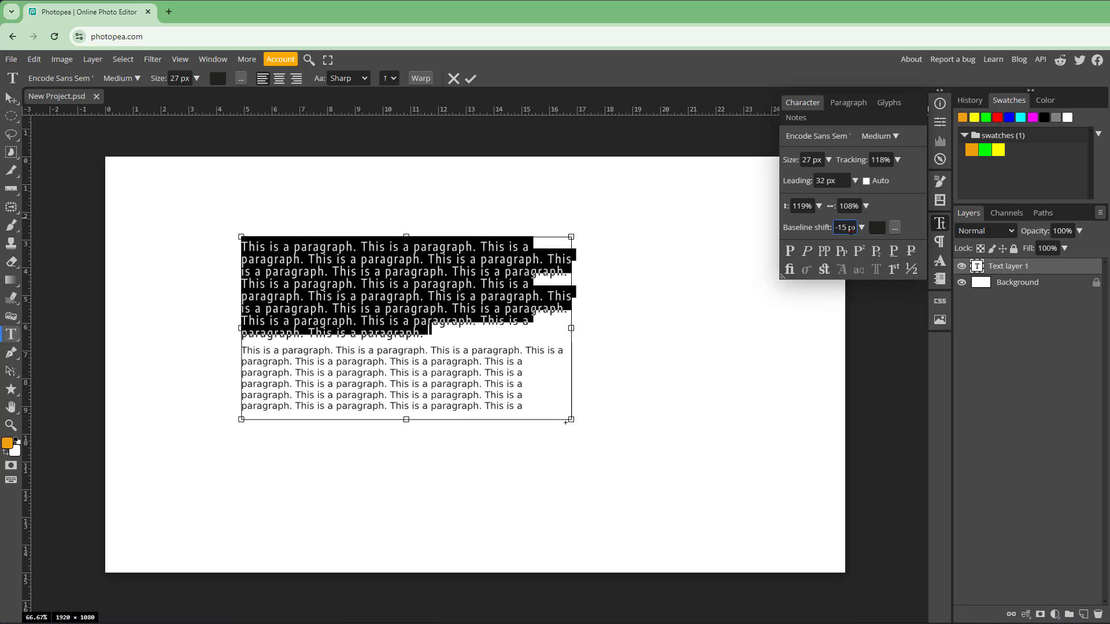
scroll(850, 229, down, 7)
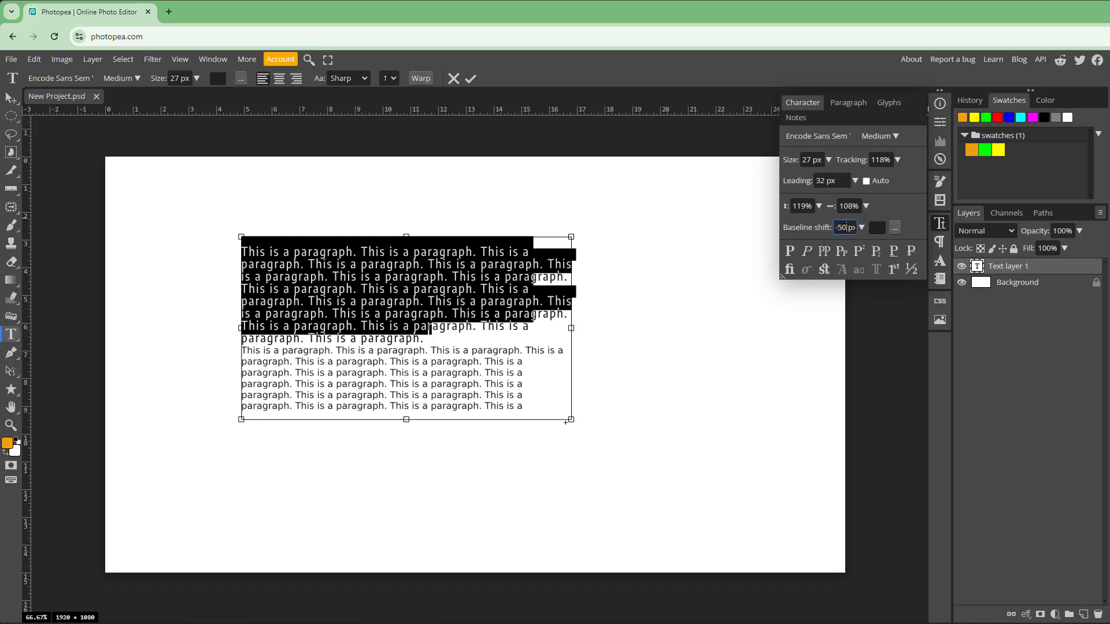
scroll(846, 227, down, 4)
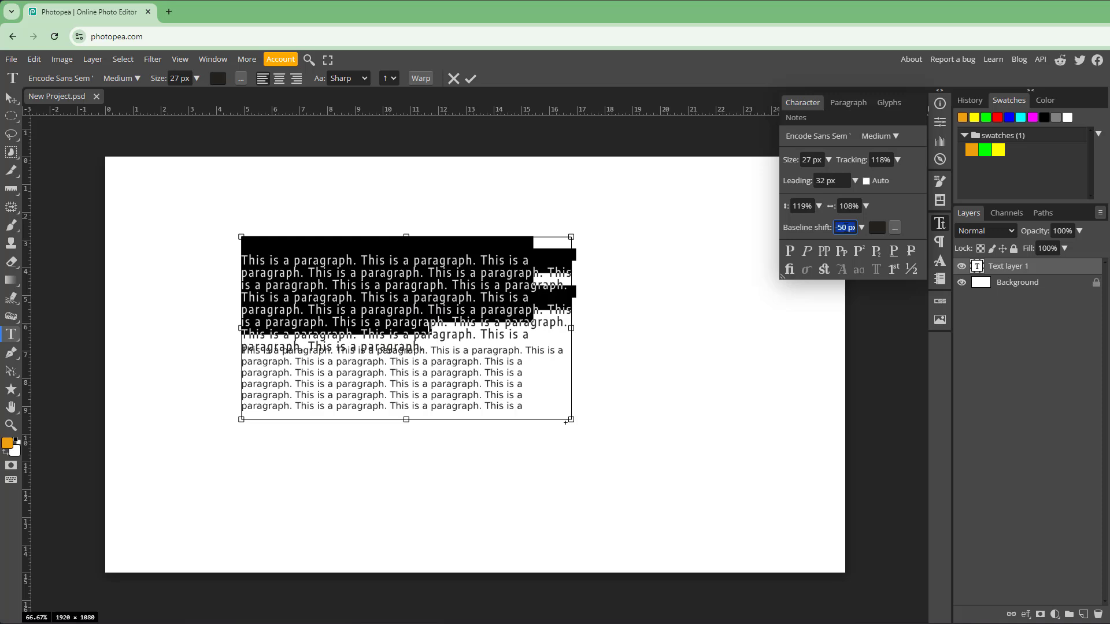
scroll(845, 227, up, 17)
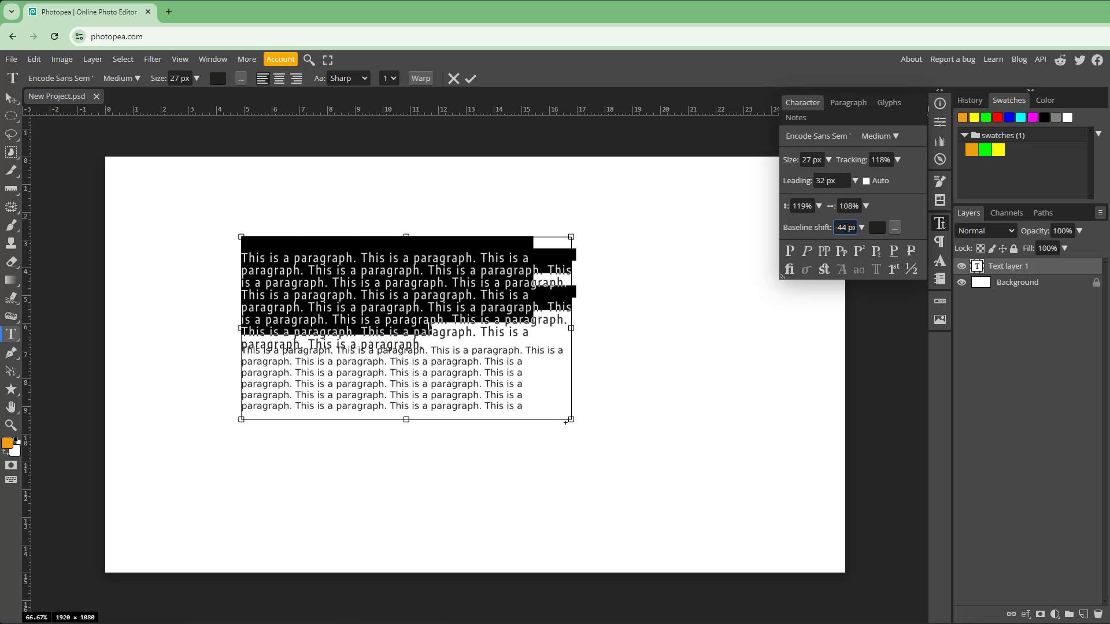
scroll(845, 227, up, 20)
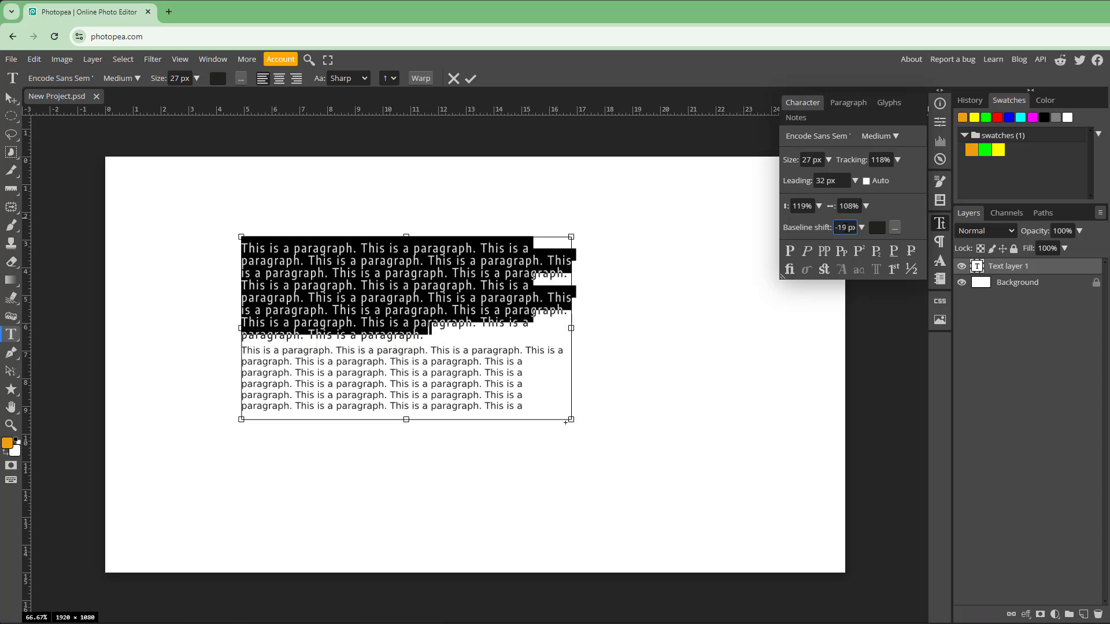
scroll(845, 227, up, 5)
Step: Set the first paragraph's text colour to brown #976500
click(877, 228)
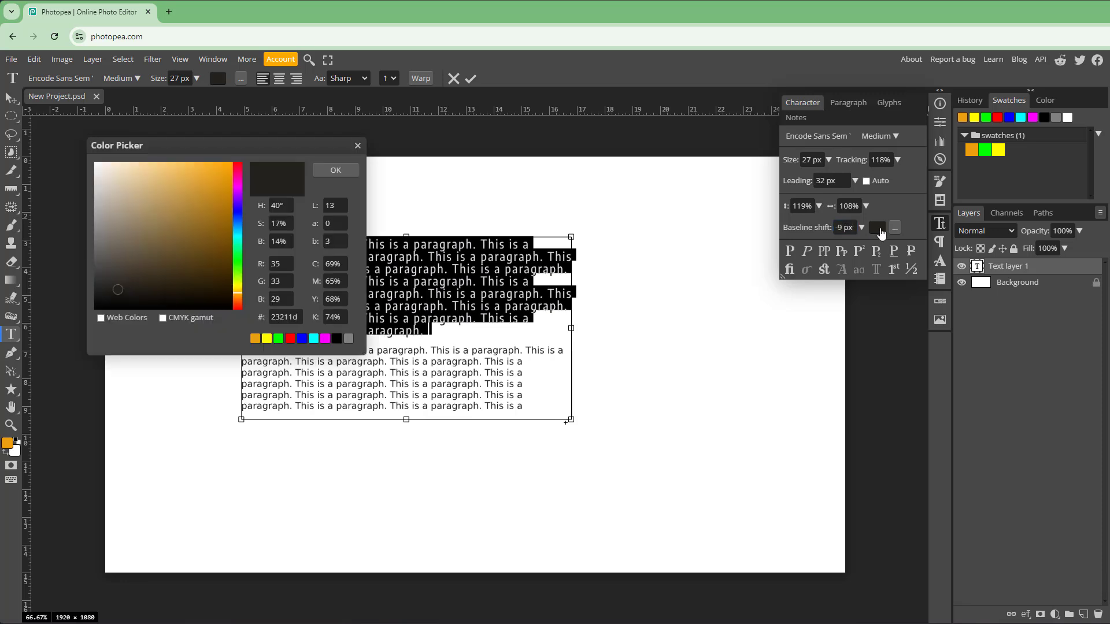
click(232, 222)
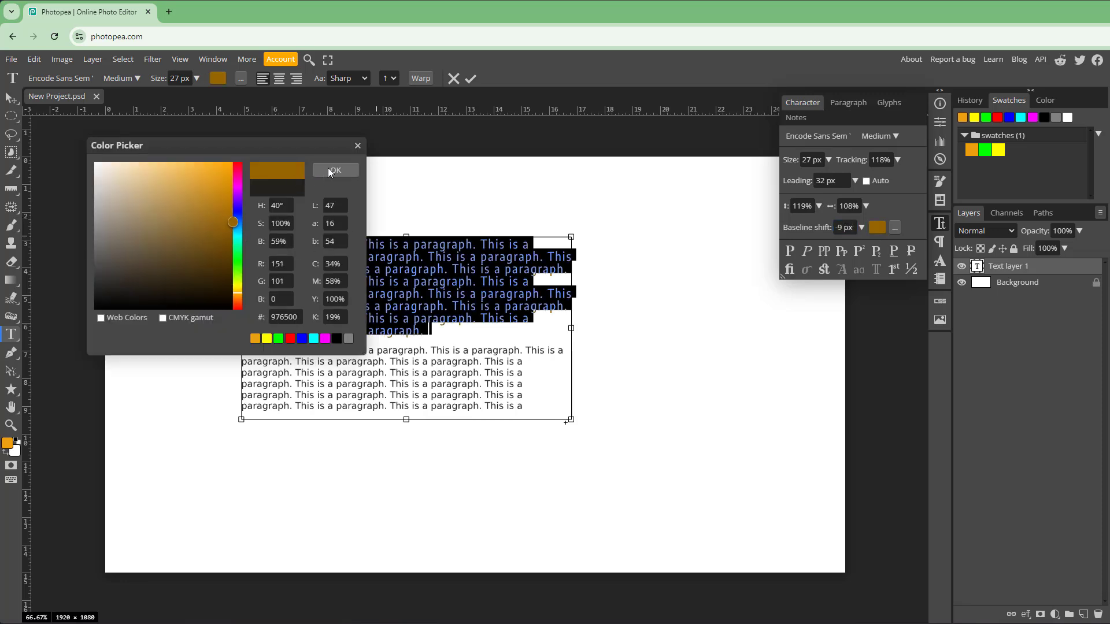
click(329, 171)
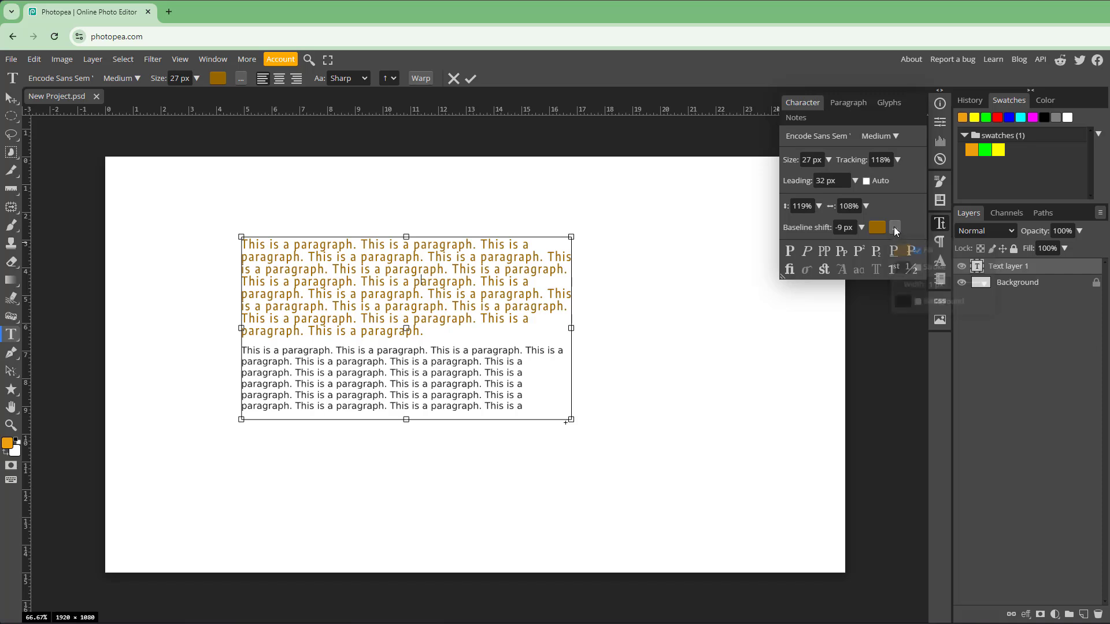
Step: Add a 1 px stroke to the first paragraph's text and colour it orange
click(894, 227)
click(917, 268)
drag(432, 331, 241, 241)
click(894, 227)
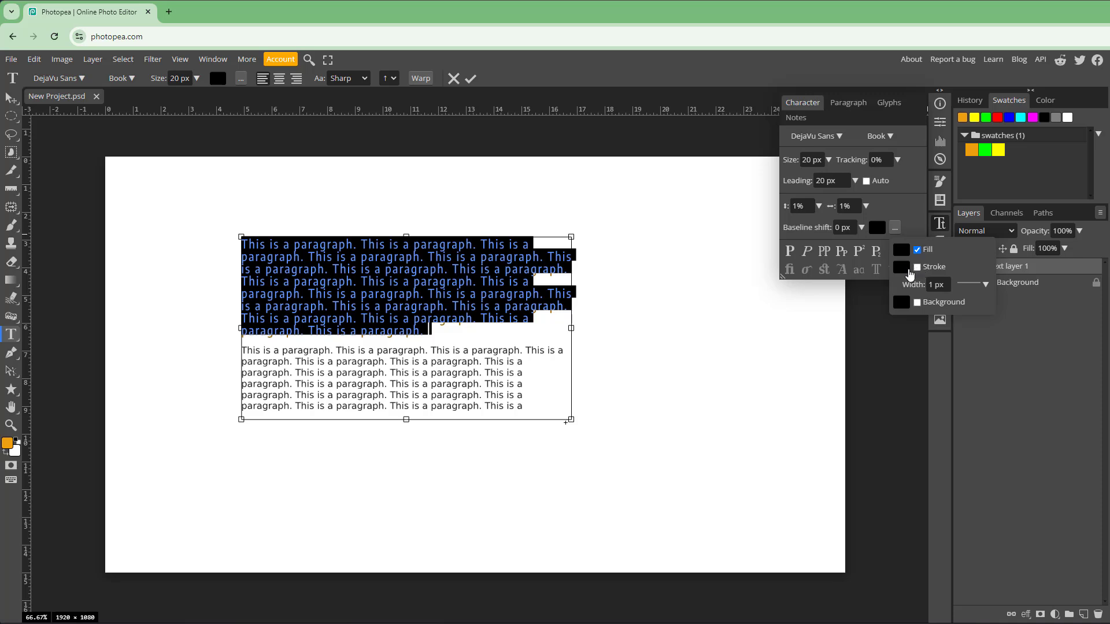
click(917, 267)
click(900, 253)
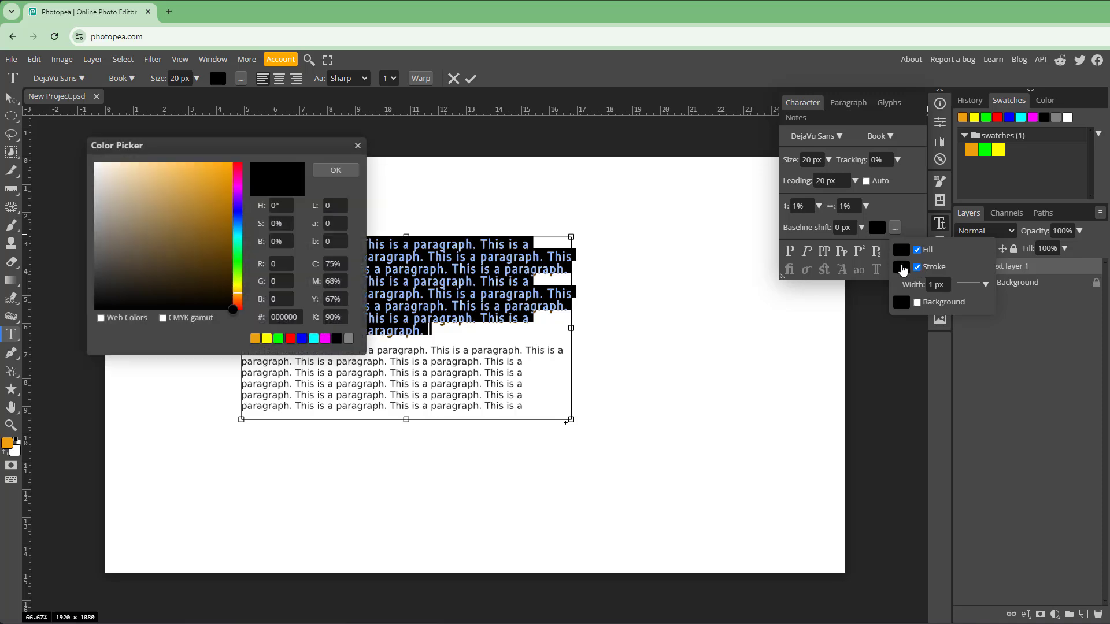
drag(208, 230, 220, 195)
click(319, 170)
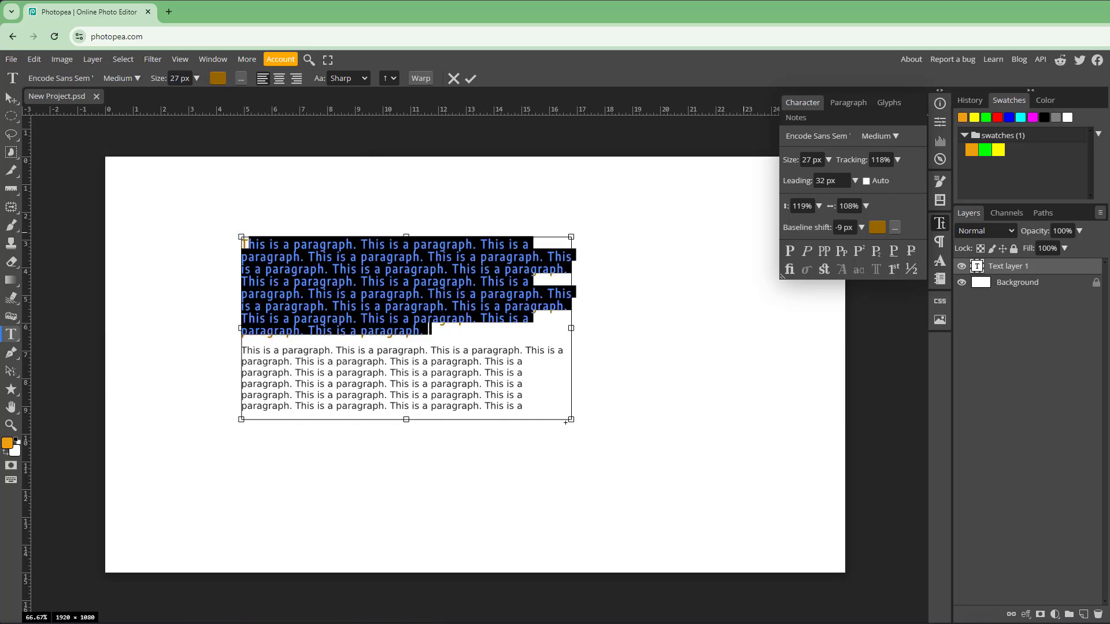
Step: Set the first paragraph's fill colour to near-black #0c0b08 and inspect the outlined letters up close
click(894, 227)
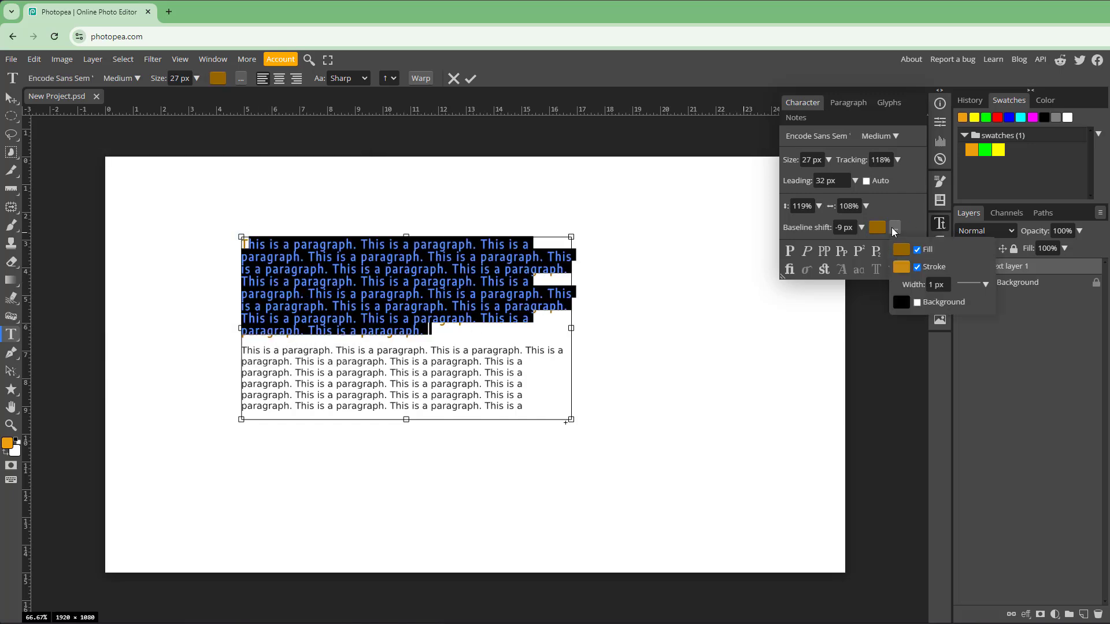
click(909, 254)
click(123, 212)
click(138, 302)
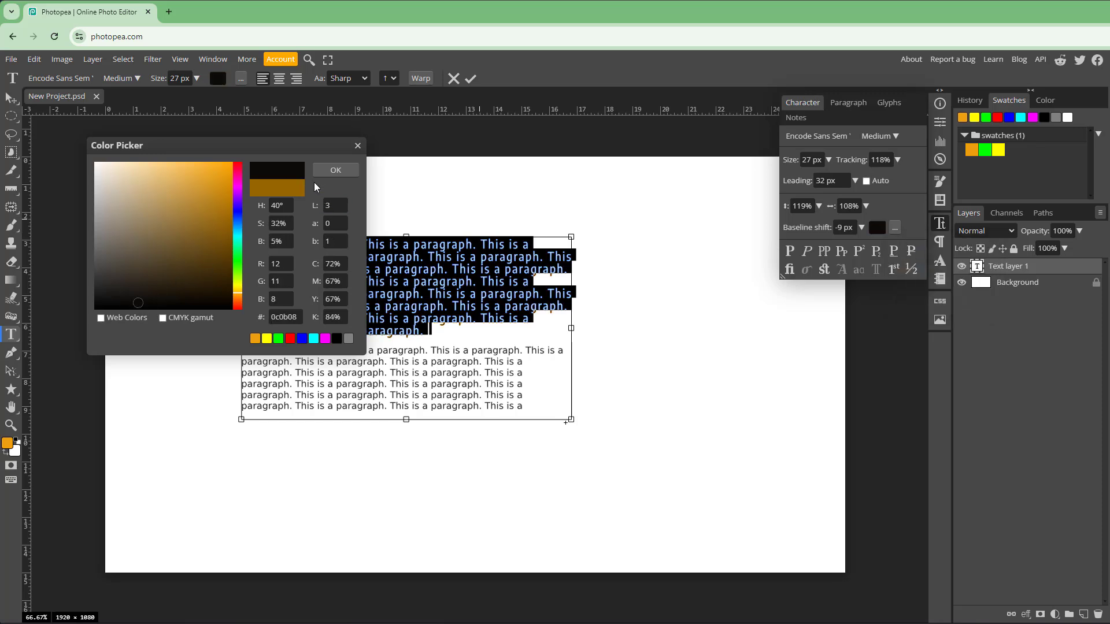
click(322, 171)
click(895, 227)
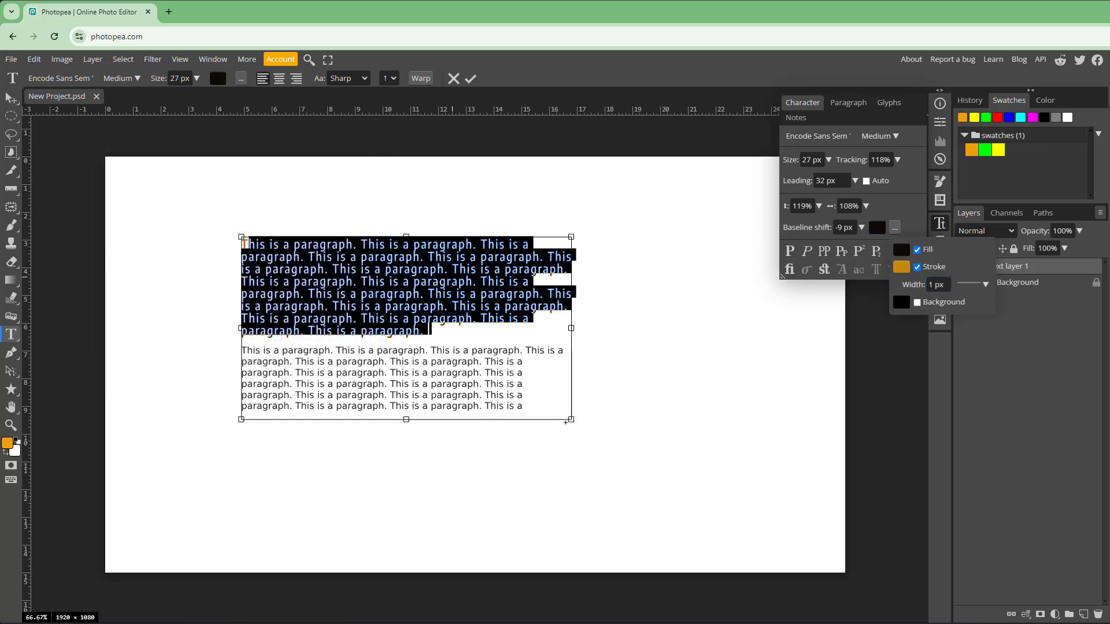
click(452, 280)
scroll(467, 301, up, 5)
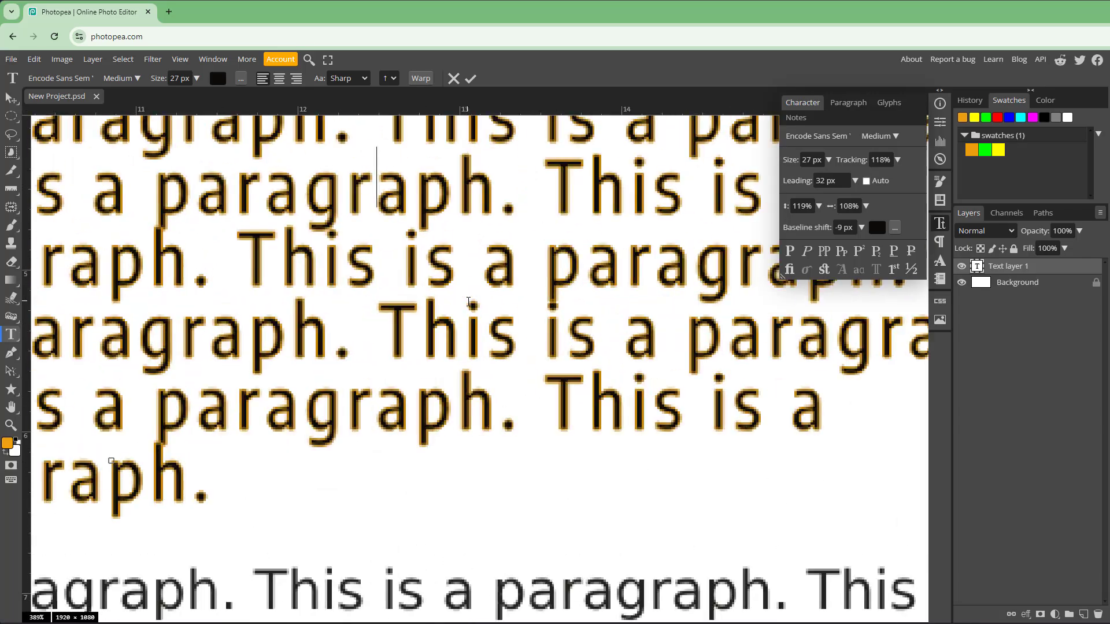
scroll(468, 302, down, 5)
scroll(468, 302, up, 3)
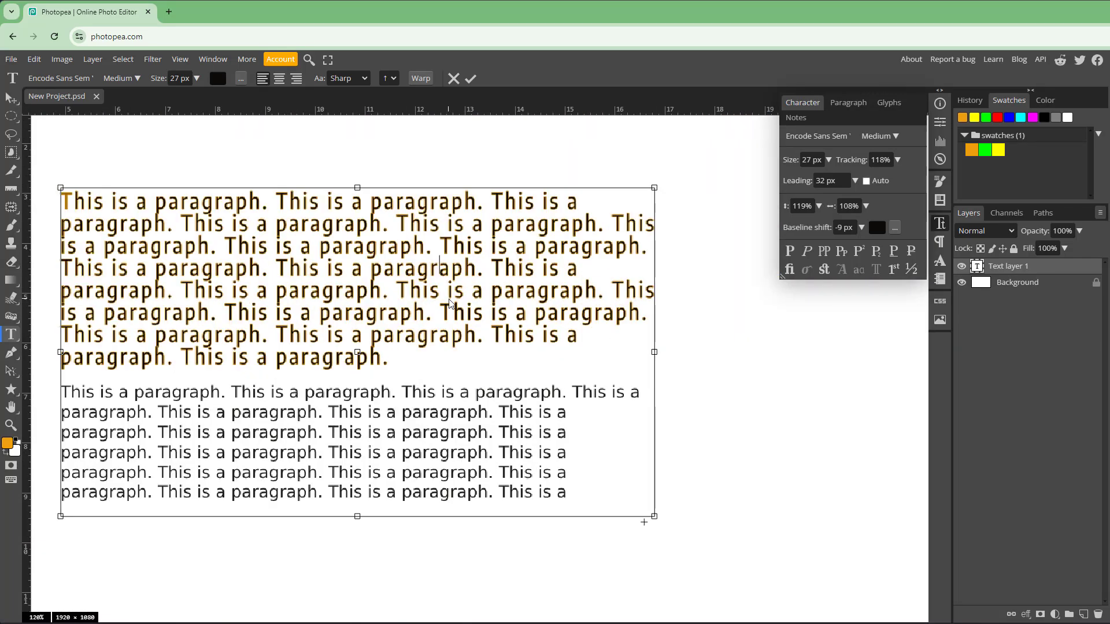
Step: Turn on a black background behind the first paragraph's text
mouse_move(421, 362)
mouse_down()
mouse_move(99, 197)
mouse_move(61, 197)
mouse_up()
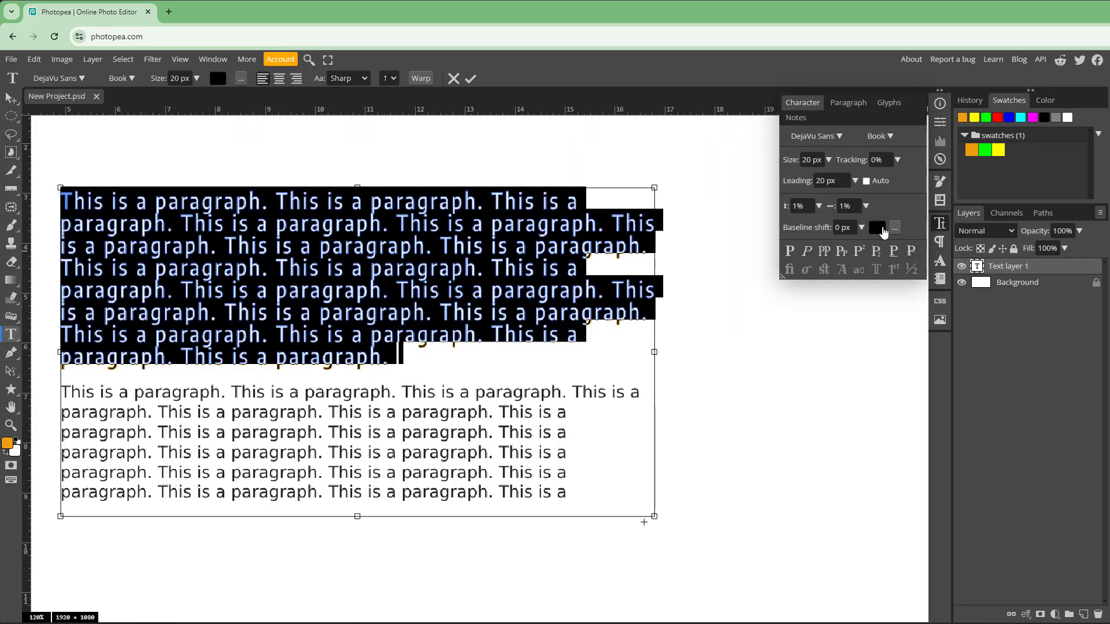
click(894, 227)
click(917, 303)
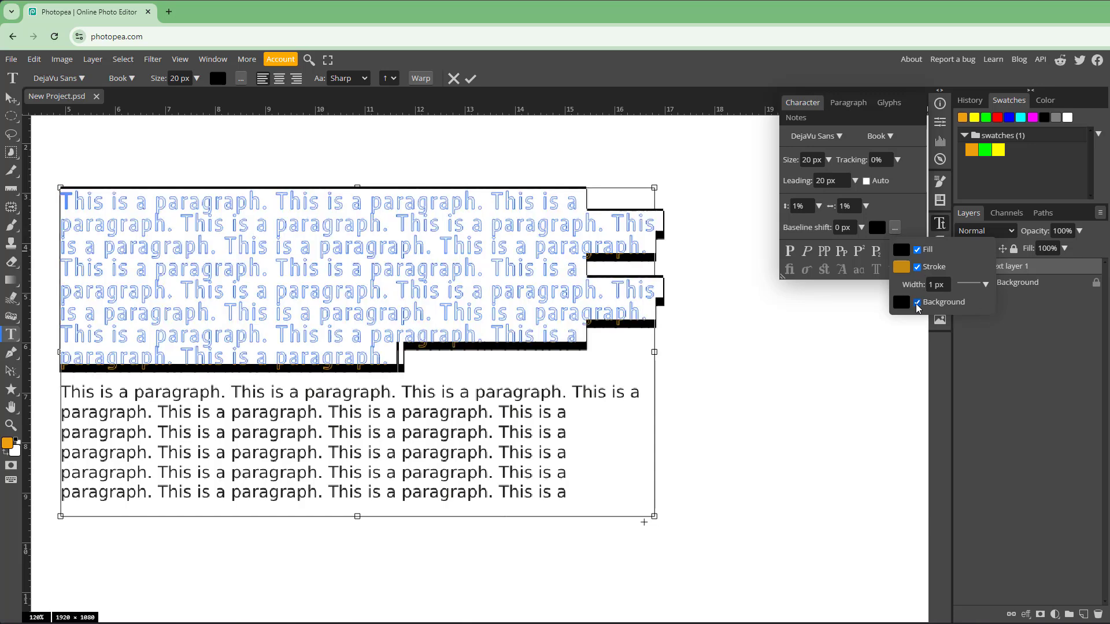
click(440, 265)
Step: Change the first paragraph's text fill colour to light blue
drag(418, 362, 62, 197)
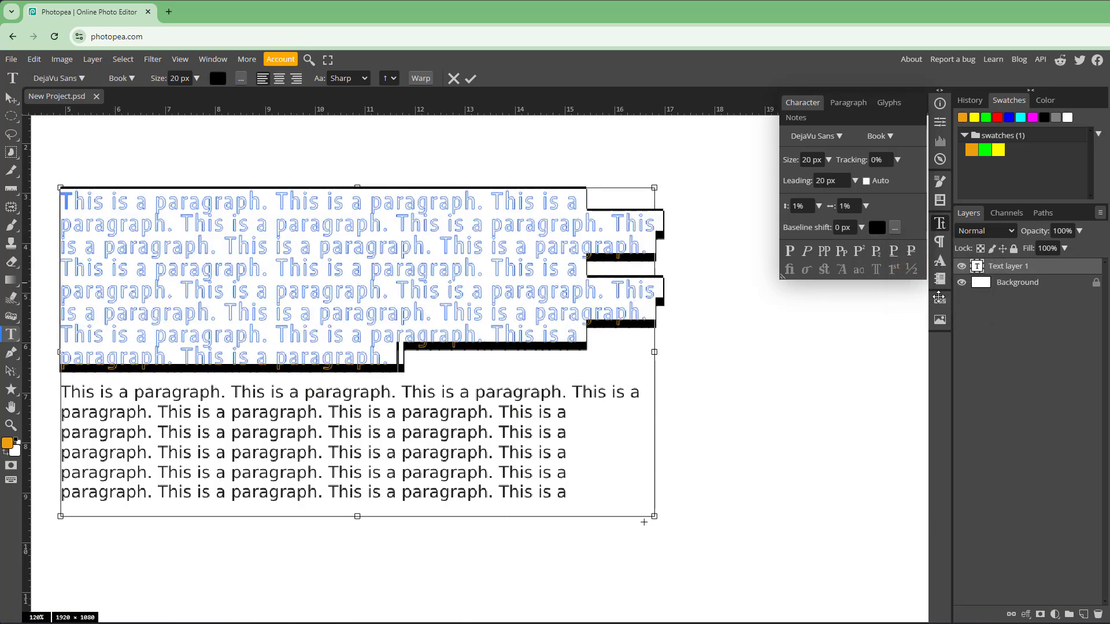
click(877, 227)
mouse_move(233, 241)
mouse_down()
mouse_move(211, 253)
mouse_move(238, 233)
mouse_move(176, 176)
mouse_up()
click(334, 172)
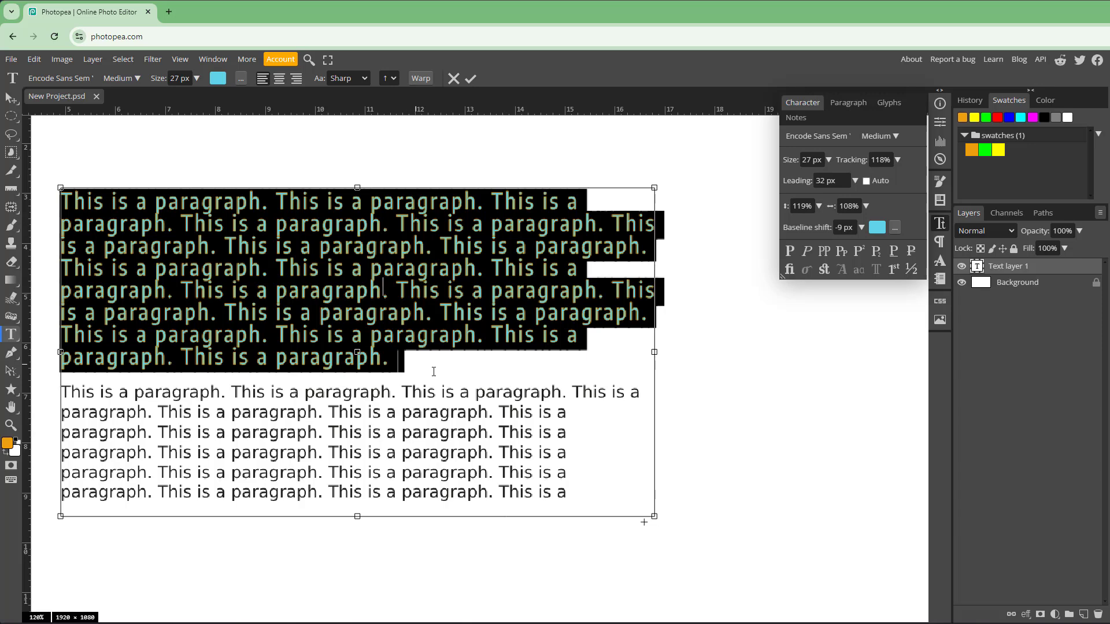
Step: Try faux bold and faux italic on the whole first paragraph, switching each one off again
drag(433, 372, 83, 152)
click(791, 252)
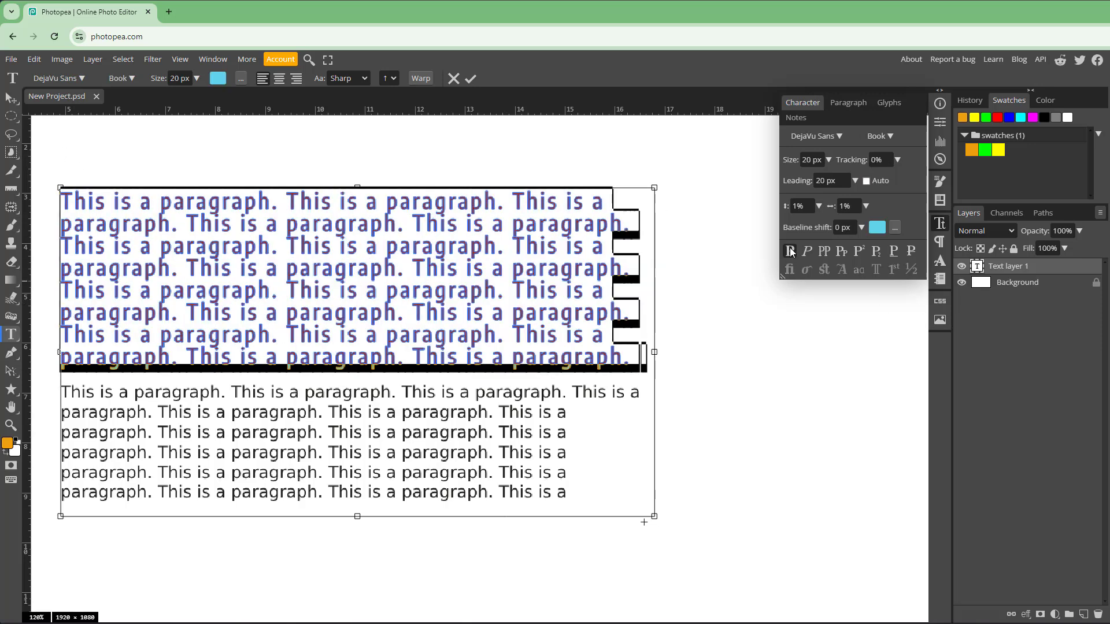
click(791, 252)
click(791, 252)
click(790, 252)
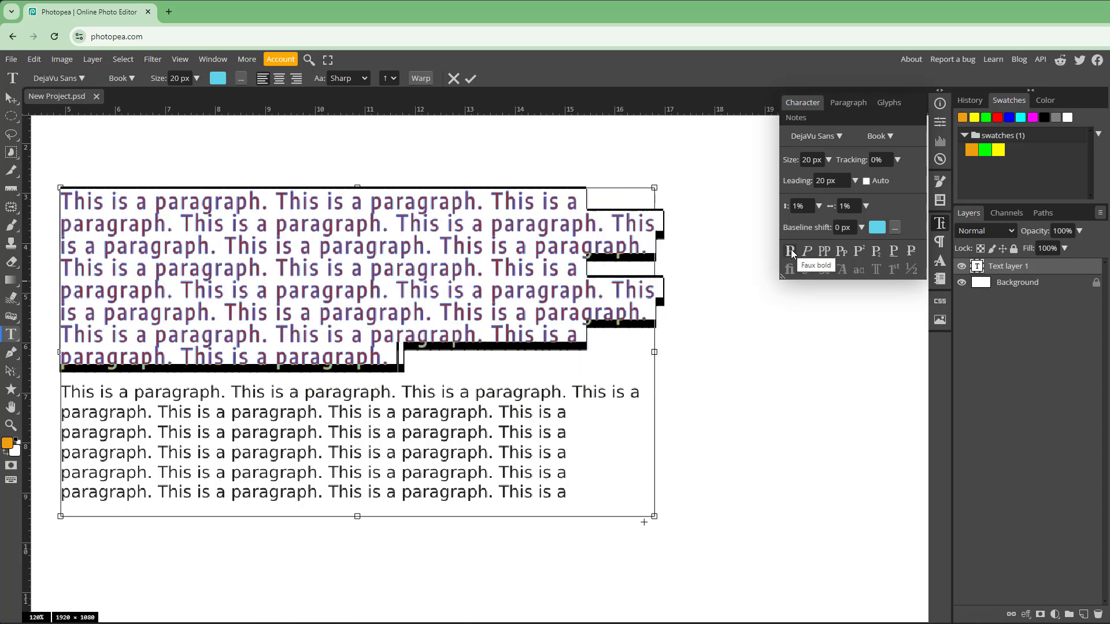
click(791, 251)
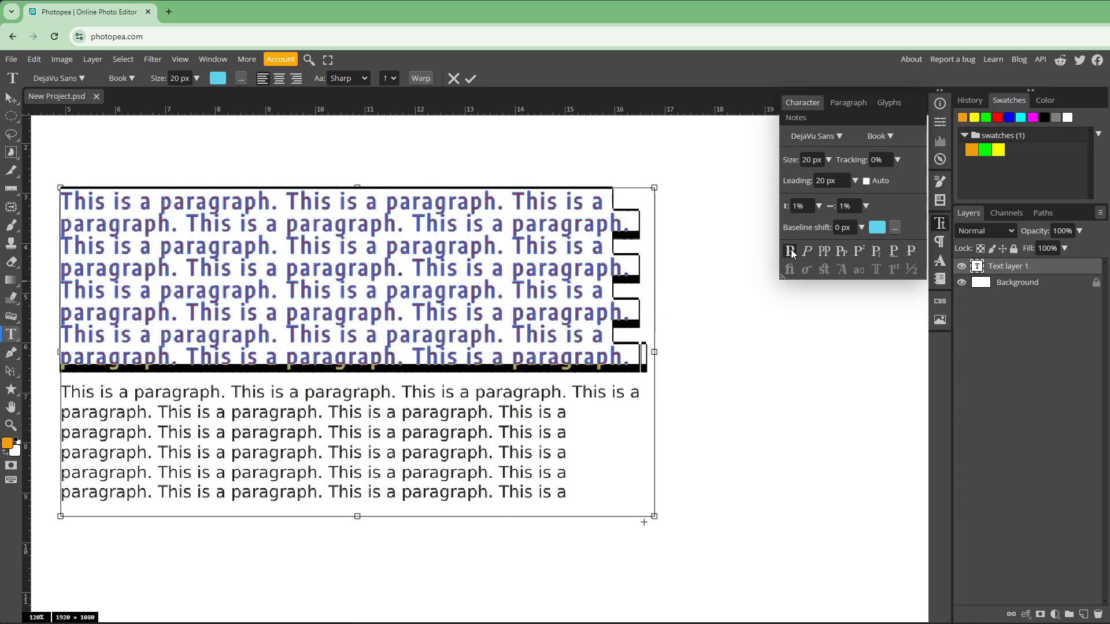
click(791, 251)
click(806, 252)
click(806, 252)
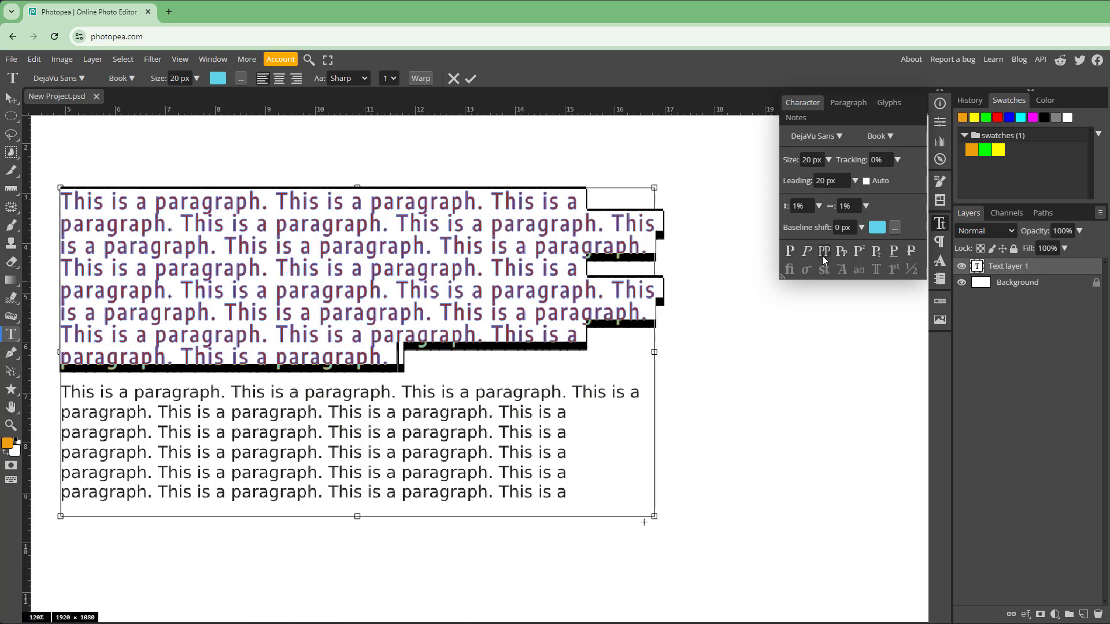
Step: Try all caps on the first paragraph, then apply small caps and briefly test superscript
click(823, 252)
click(841, 252)
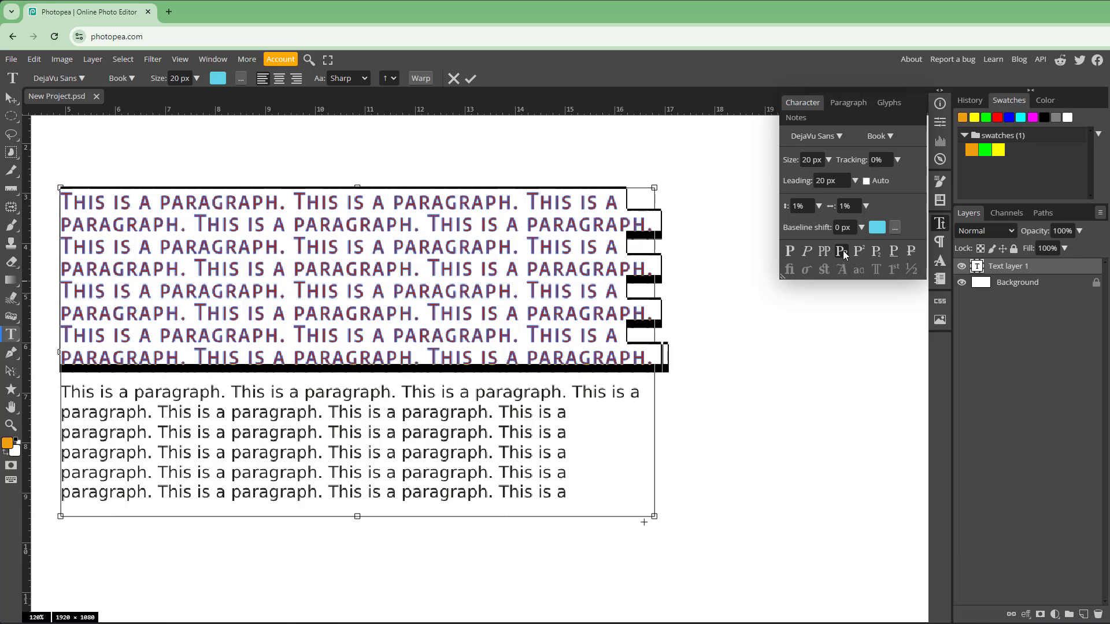
click(859, 252)
click(859, 252)
Step: Try superscript and subscript on the letter s of "This" at the end of the second paragraph's first line
drag(573, 394, 603, 393)
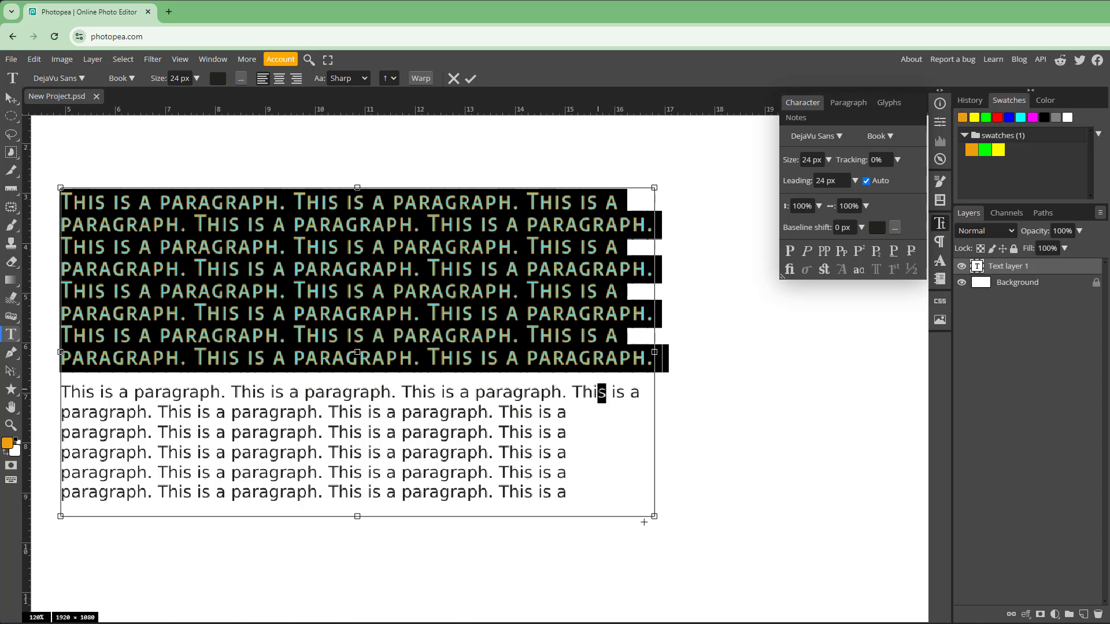
click(859, 252)
click(894, 255)
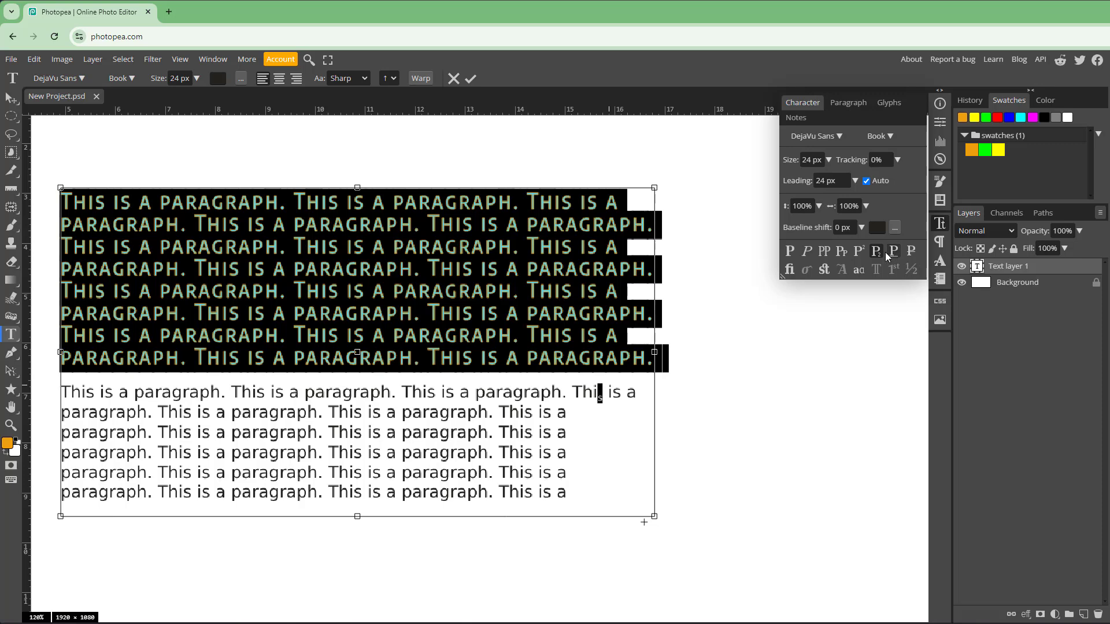
click(875, 253)
Step: Strike through the third sentence in the second paragraph's first line
click(612, 406)
drag(566, 393, 402, 393)
click(912, 251)
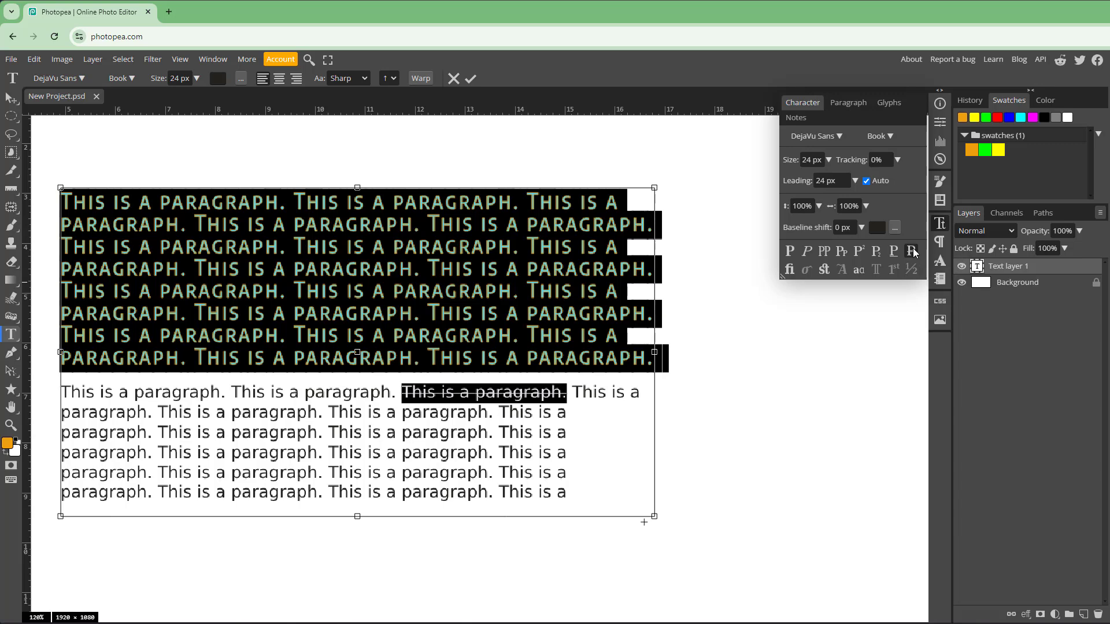
Step: Remove the strikethrough from the third sentence, and try stylistic alternates on the whole second paragraph, switching them off again
click(913, 252)
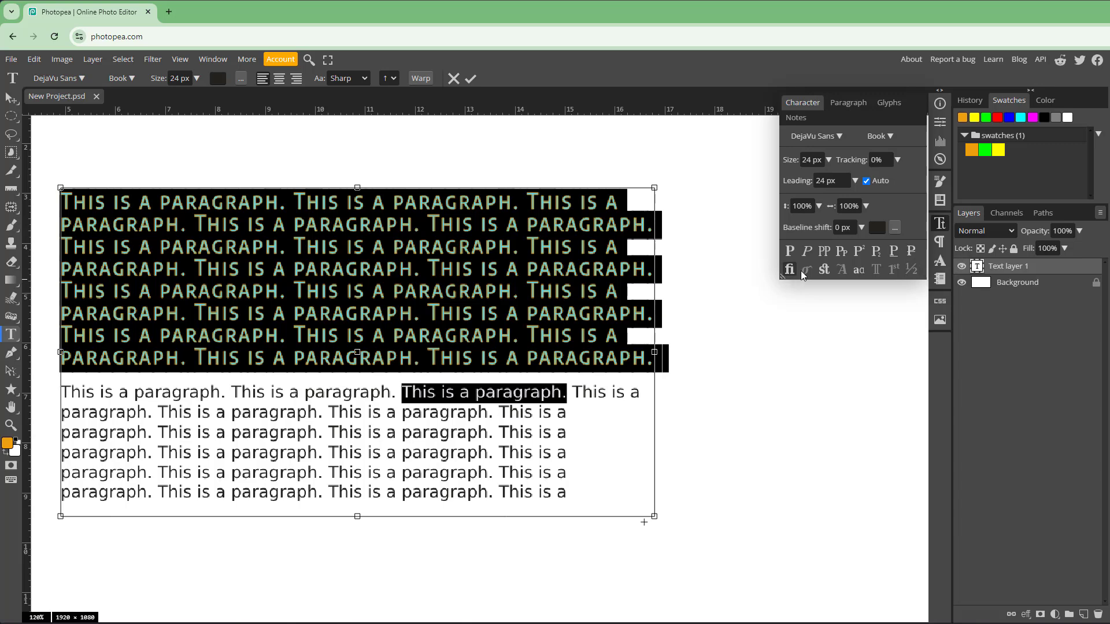
drag(572, 495, 40, 387)
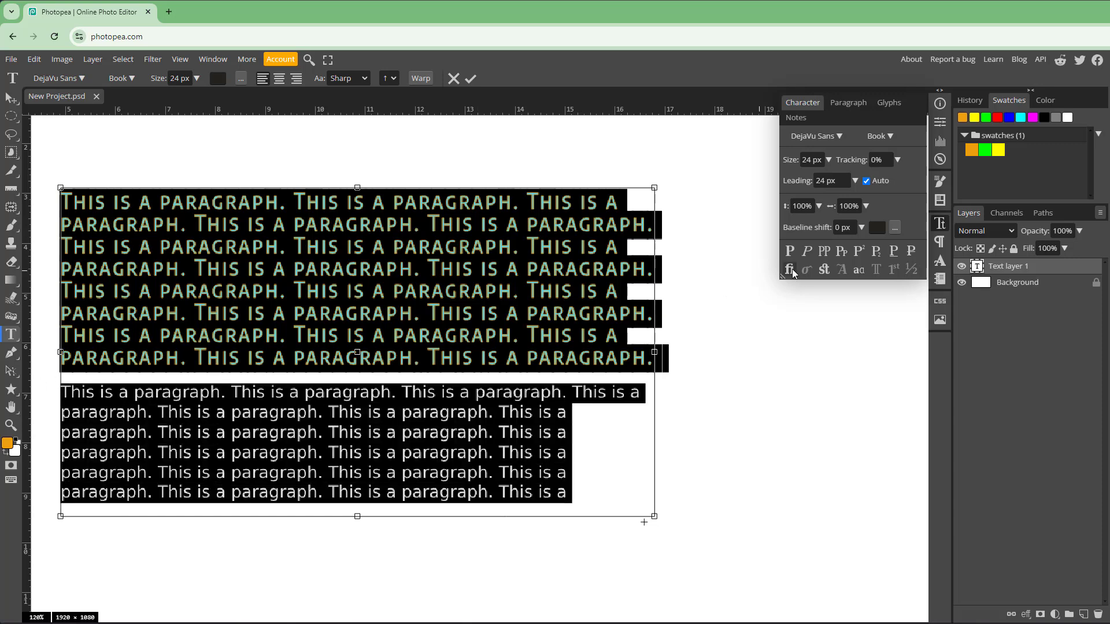
click(860, 271)
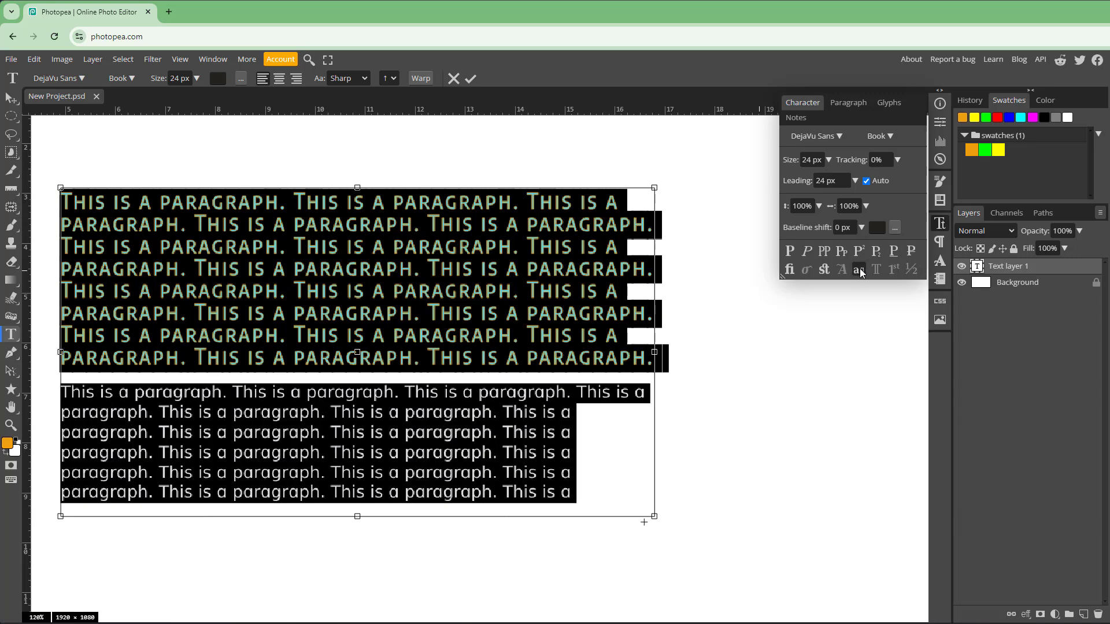
click(861, 271)
Step: Try stylistic alternates on only the word "paragraph" in the second paragraph's second sentence, switching them off and deselecting the word
click(304, 392)
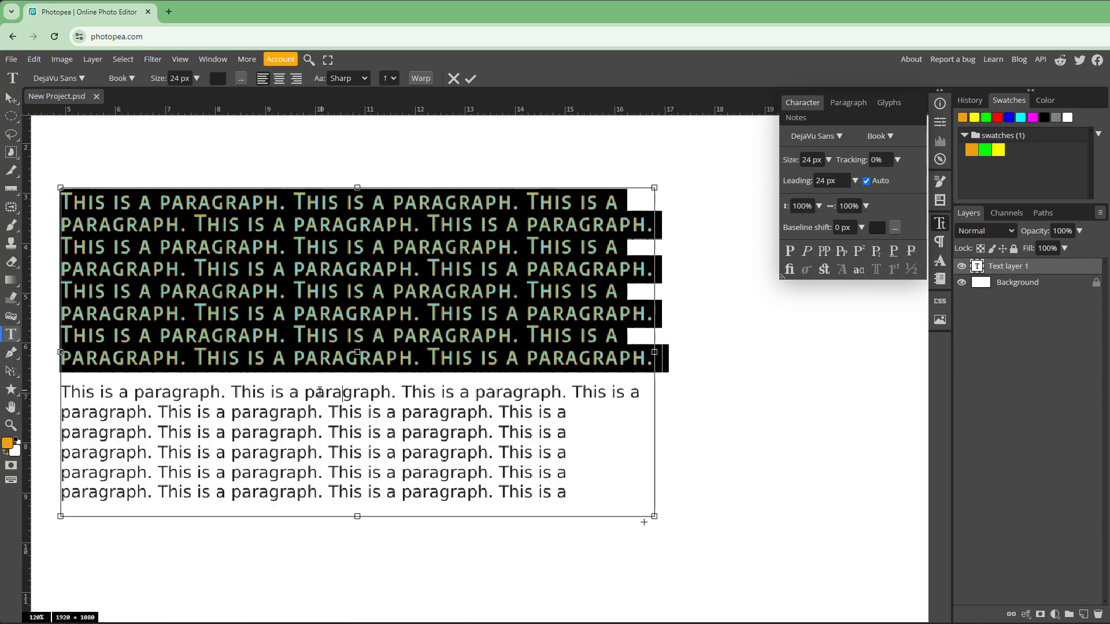
drag(304, 392, 391, 392)
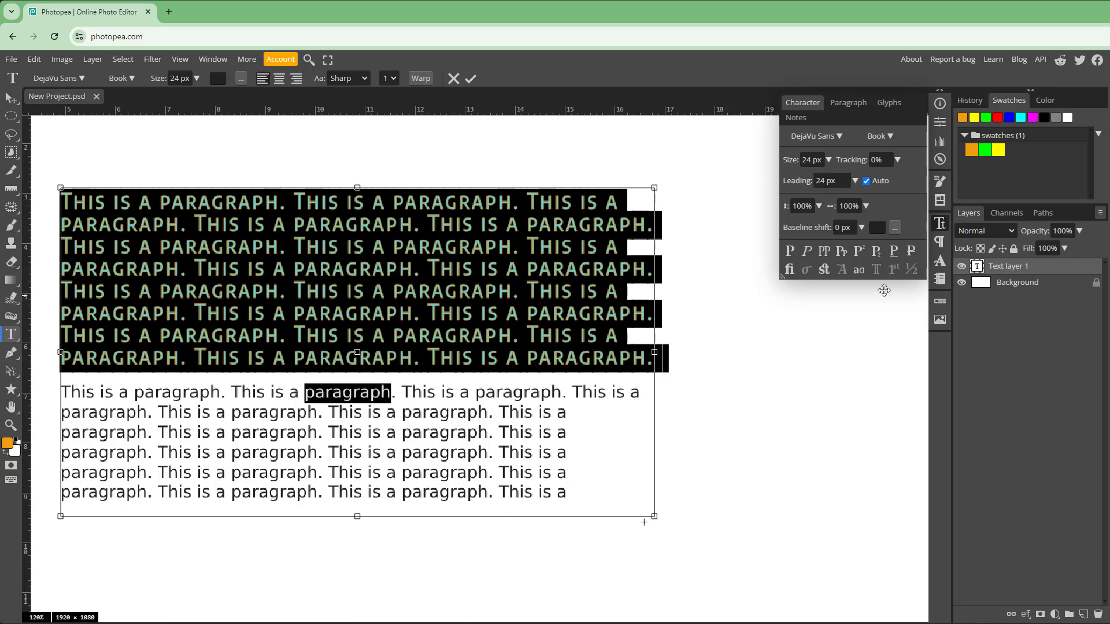
click(861, 273)
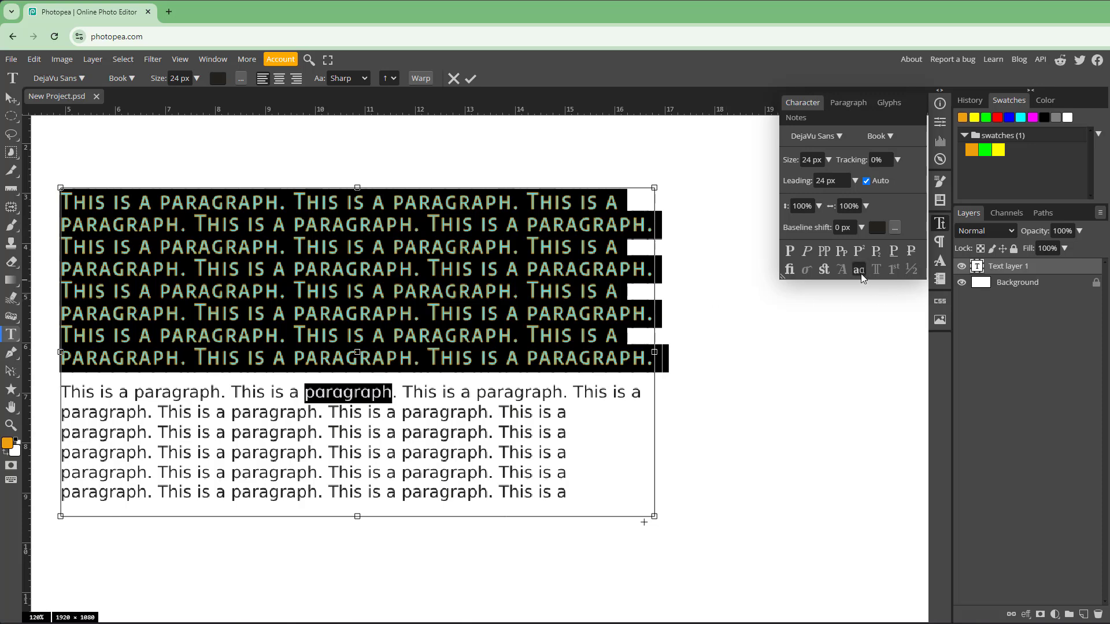
click(861, 272)
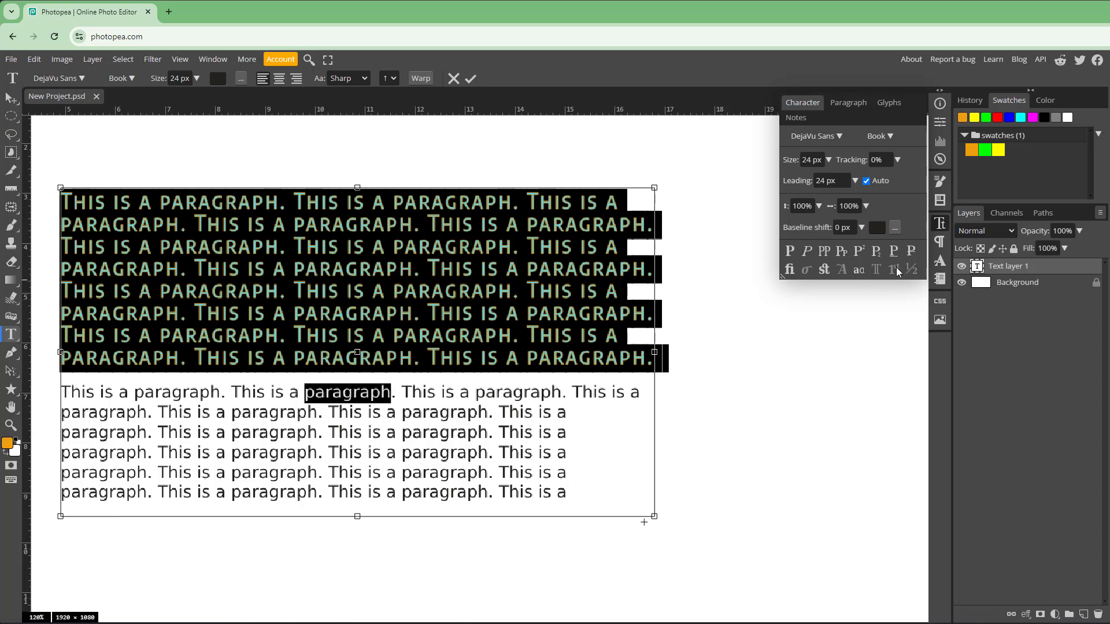
click(575, 415)
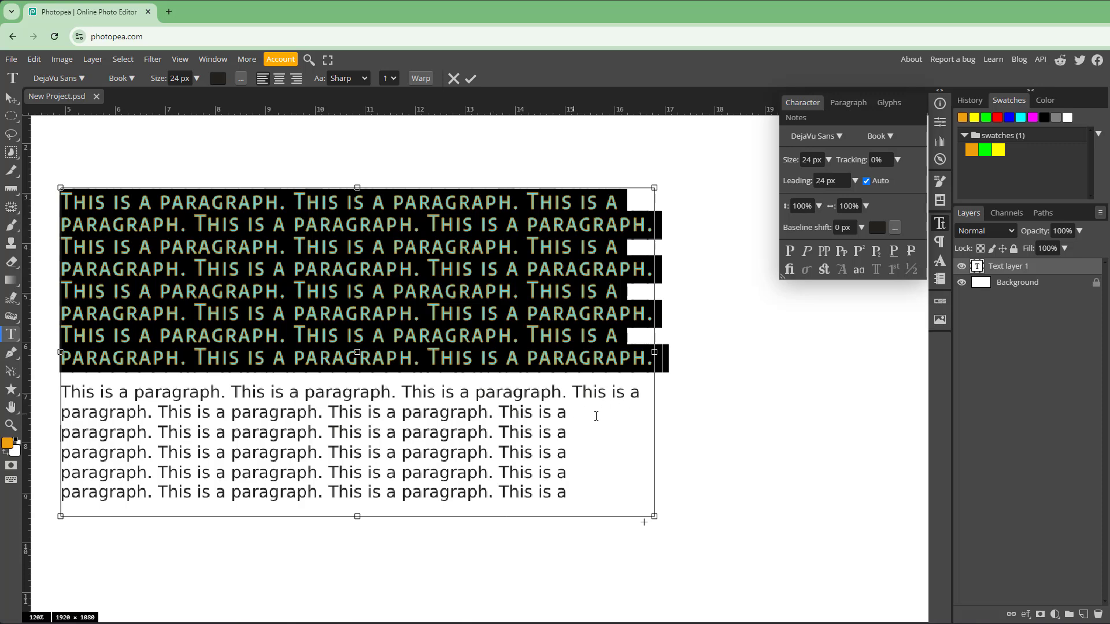